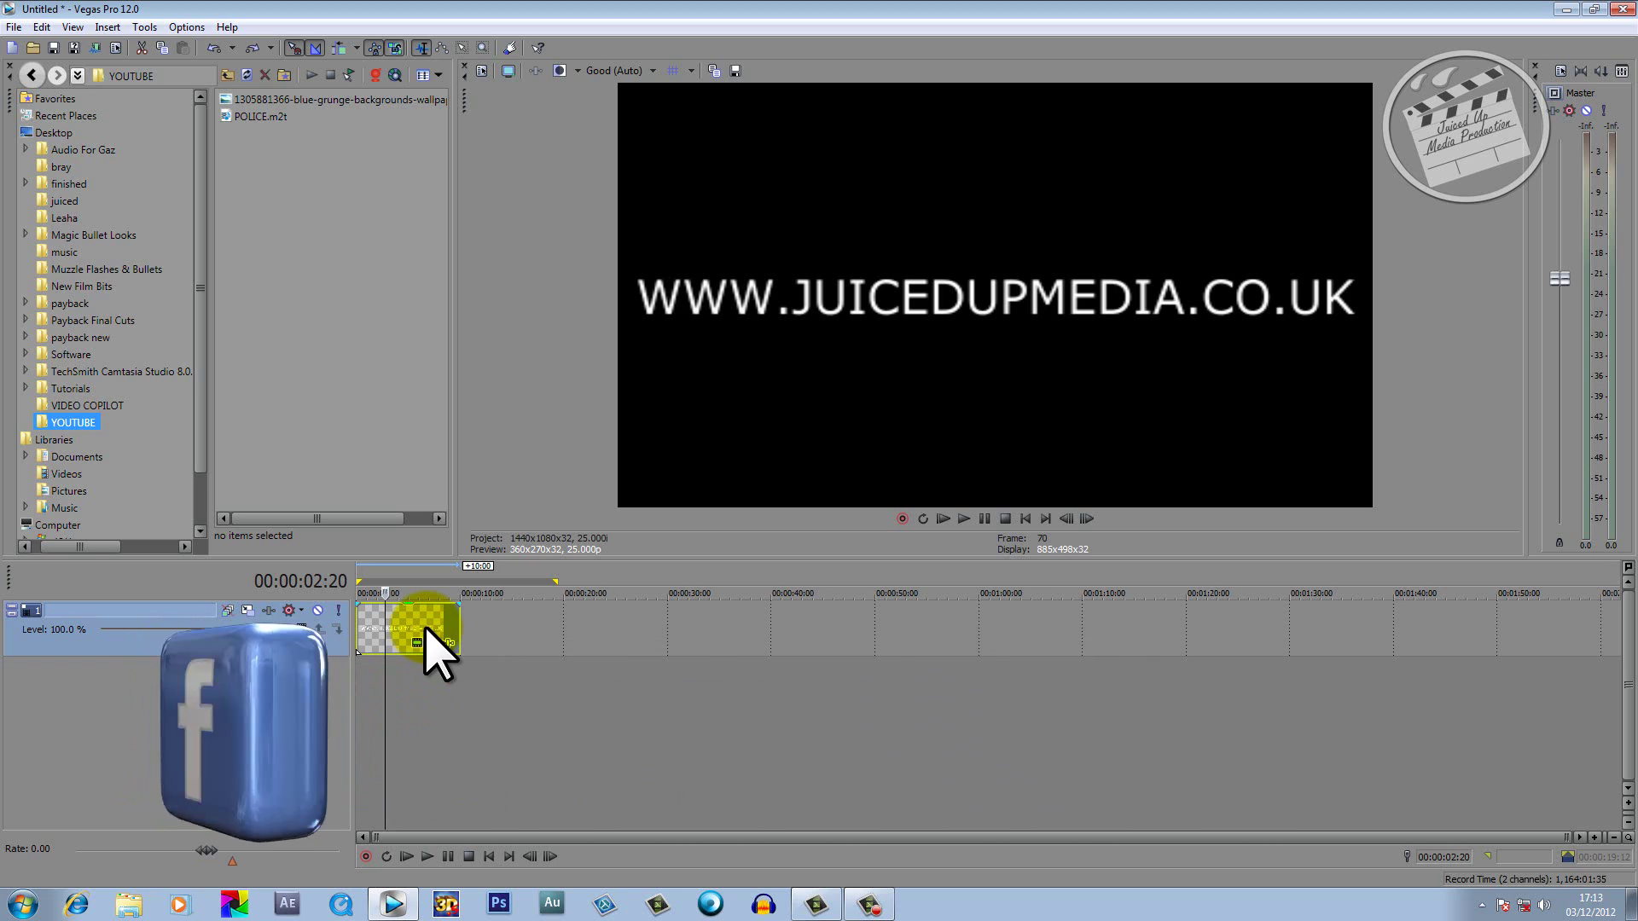
- Delete the website title event and place POLICE.m2t on the timeline in its place
left_click(425, 627)
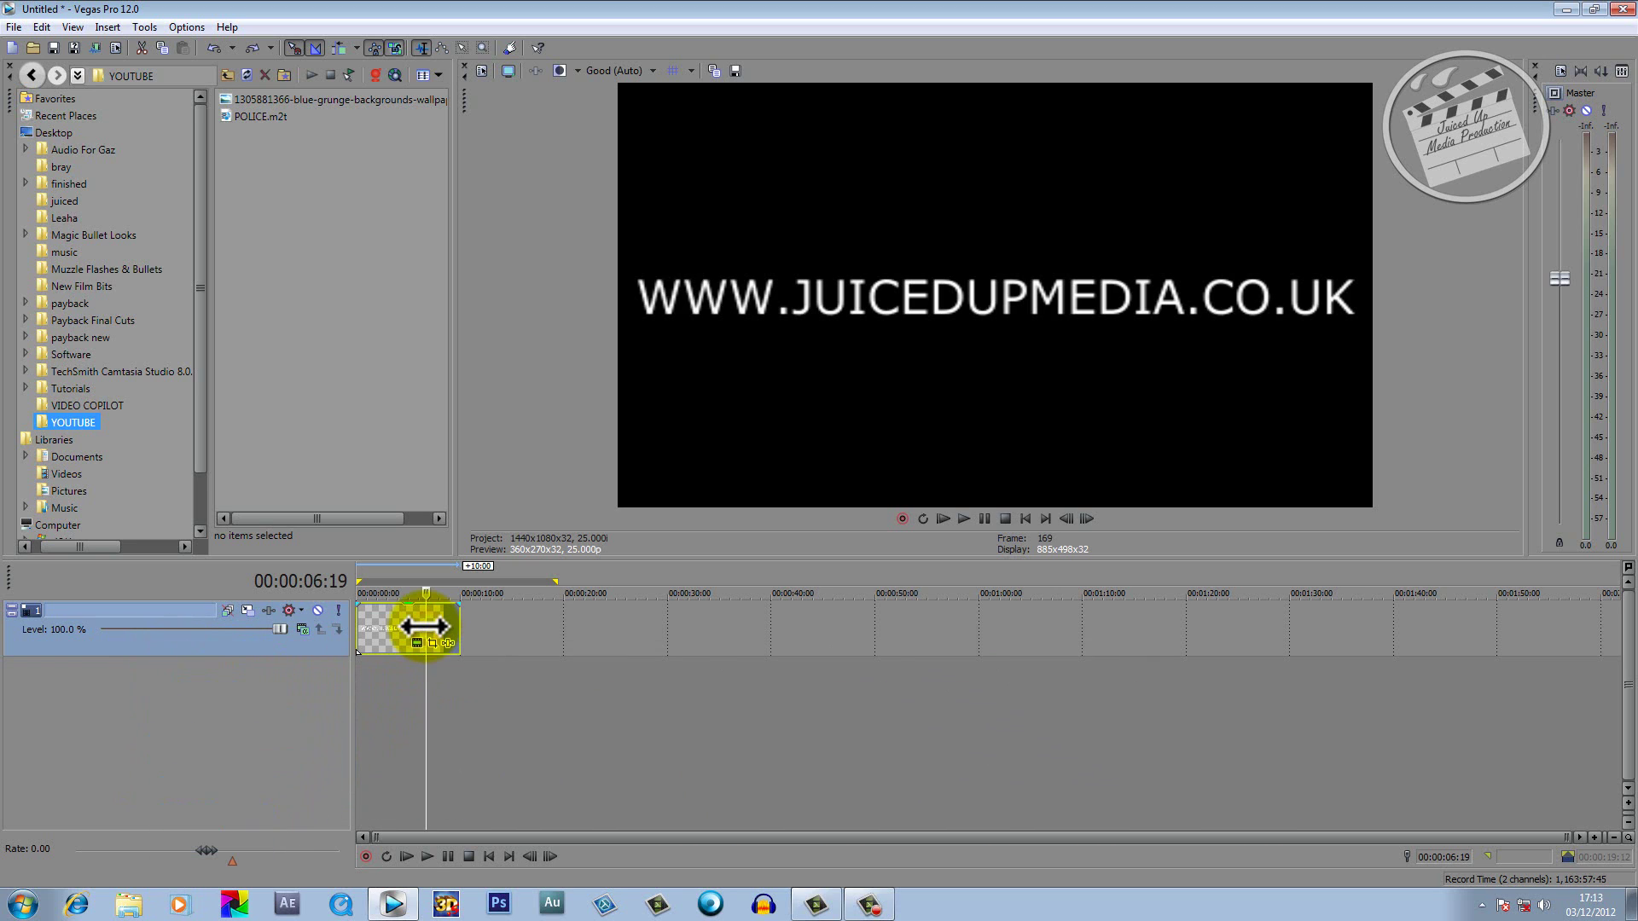
key("Delete")
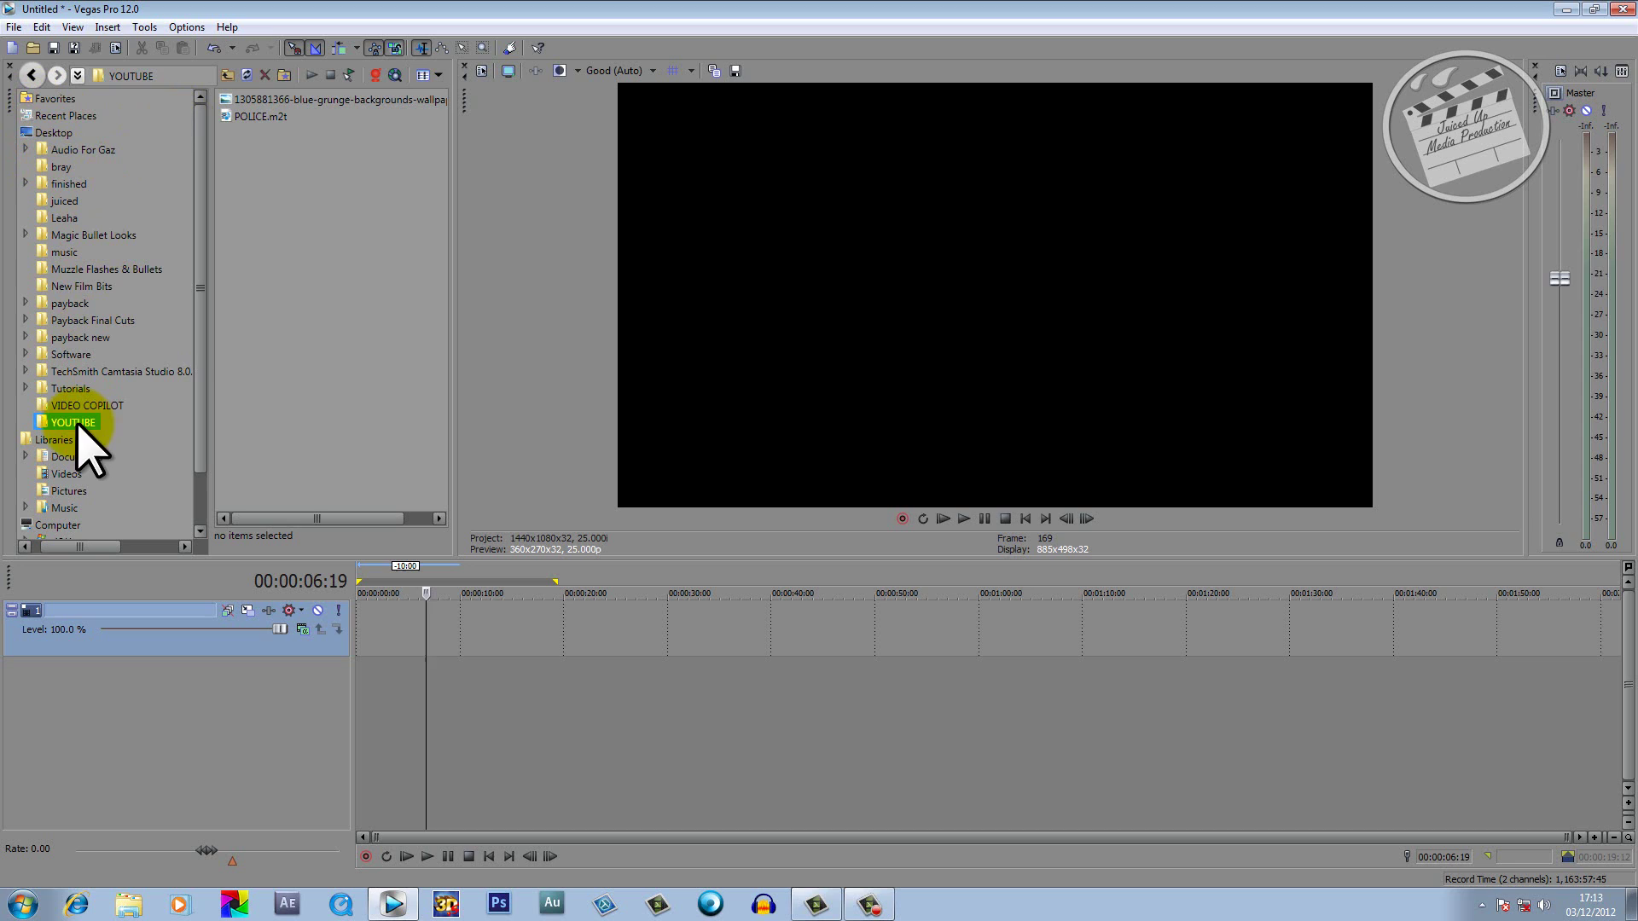
left_click(249, 120)
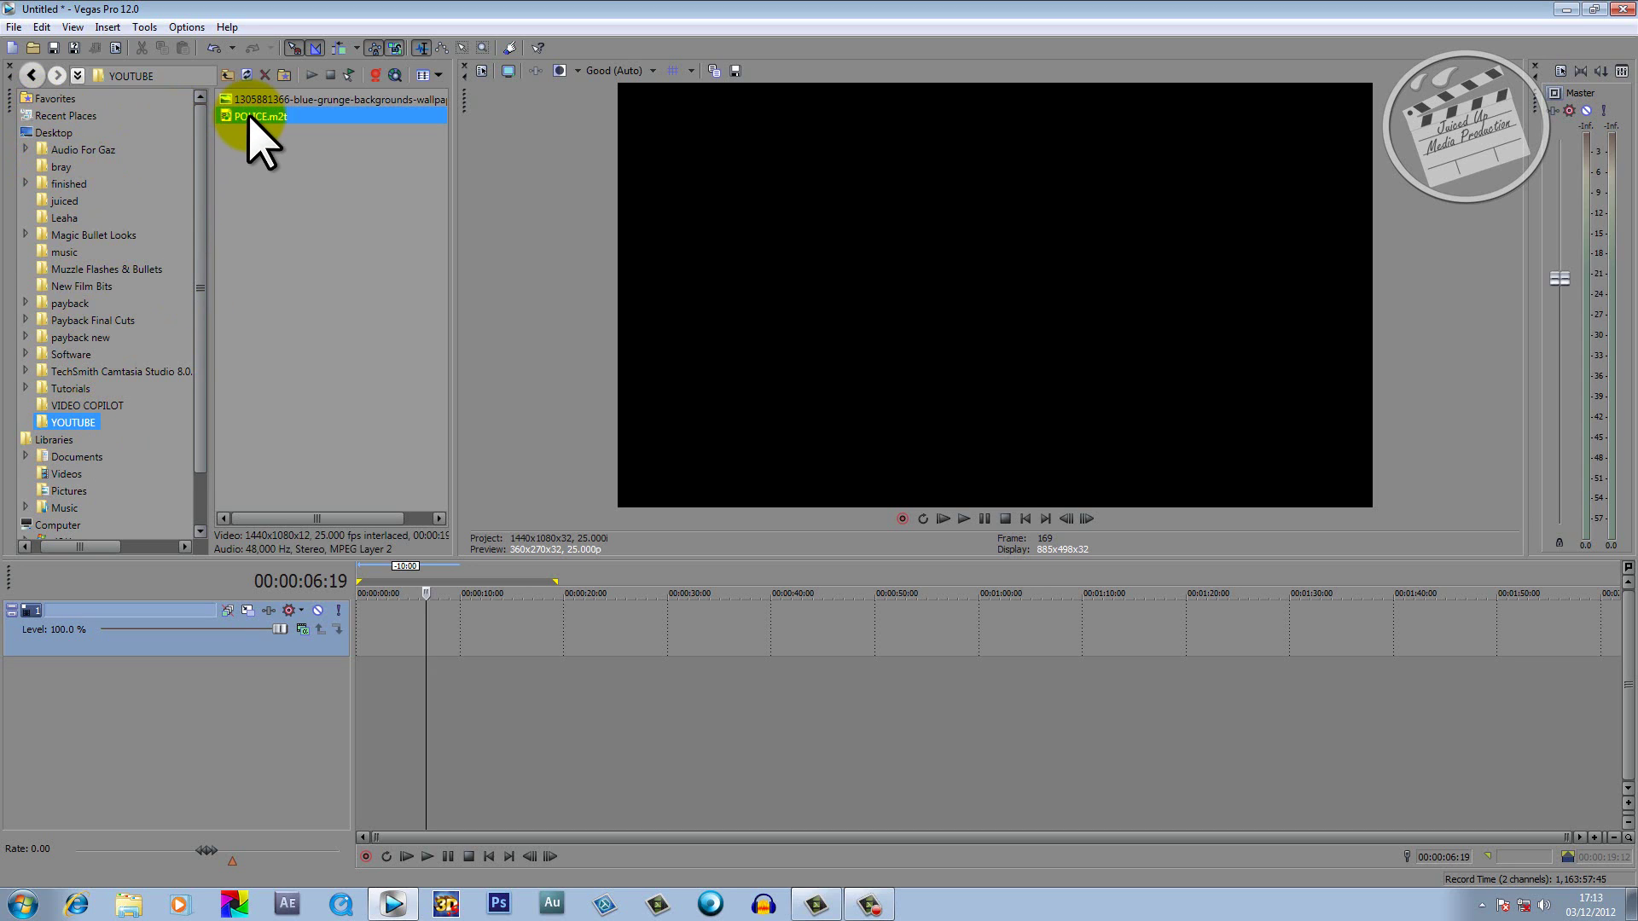
left_click_drag(248, 119, 368, 632)
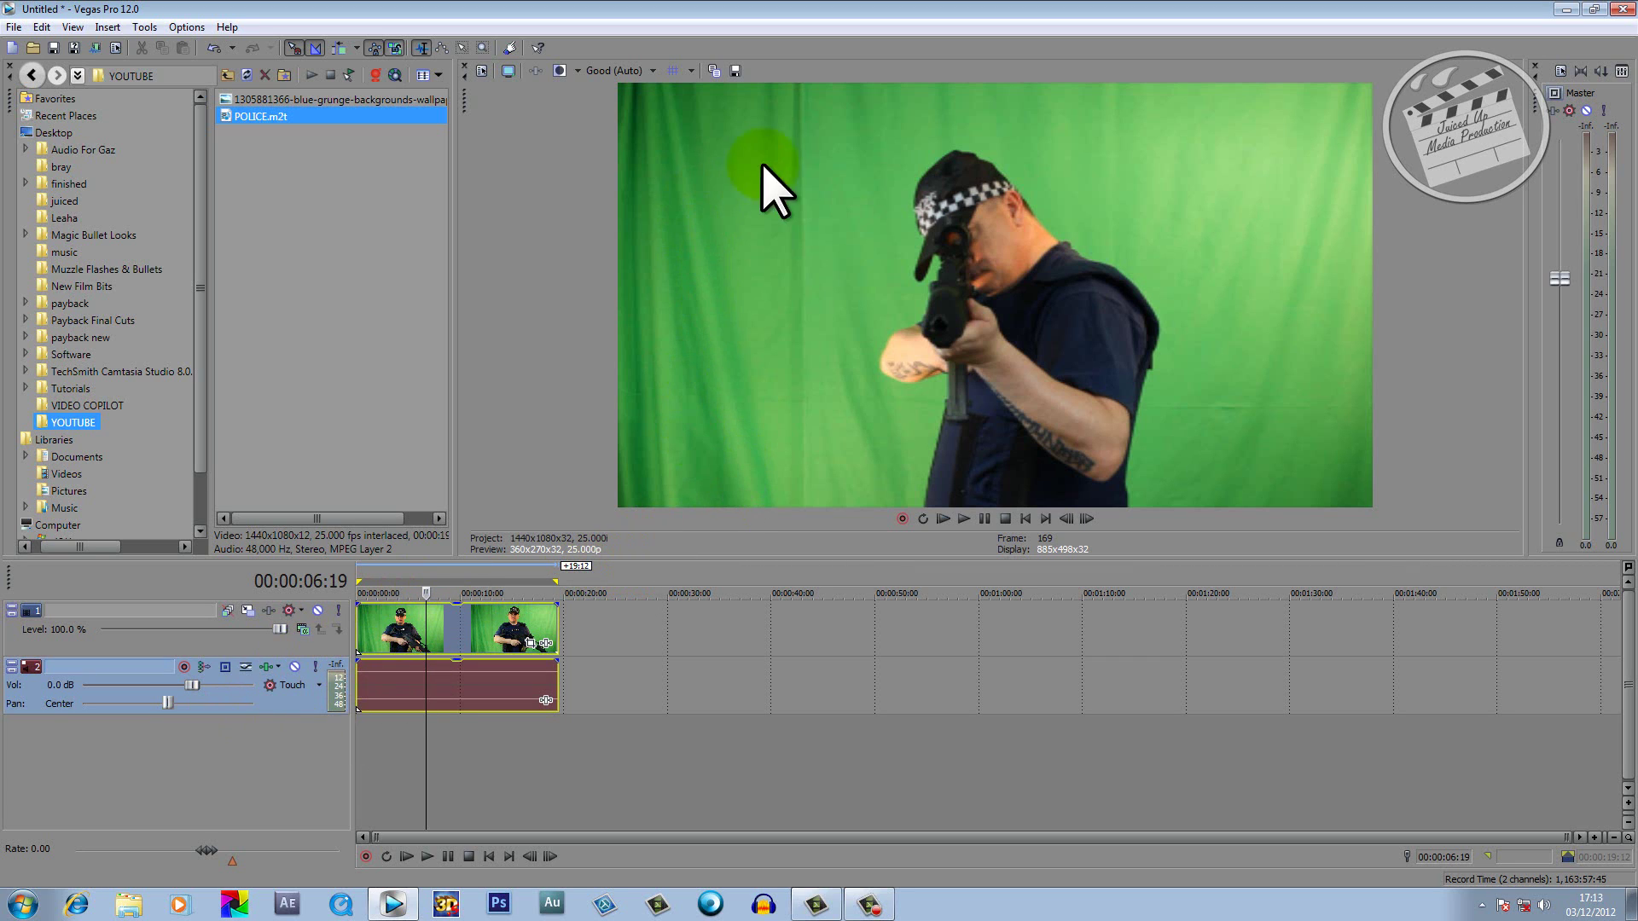
- Delete the POLICE.m2t audio track, return near the timeline start, and pick the blue grunge image
left_click(94, 668)
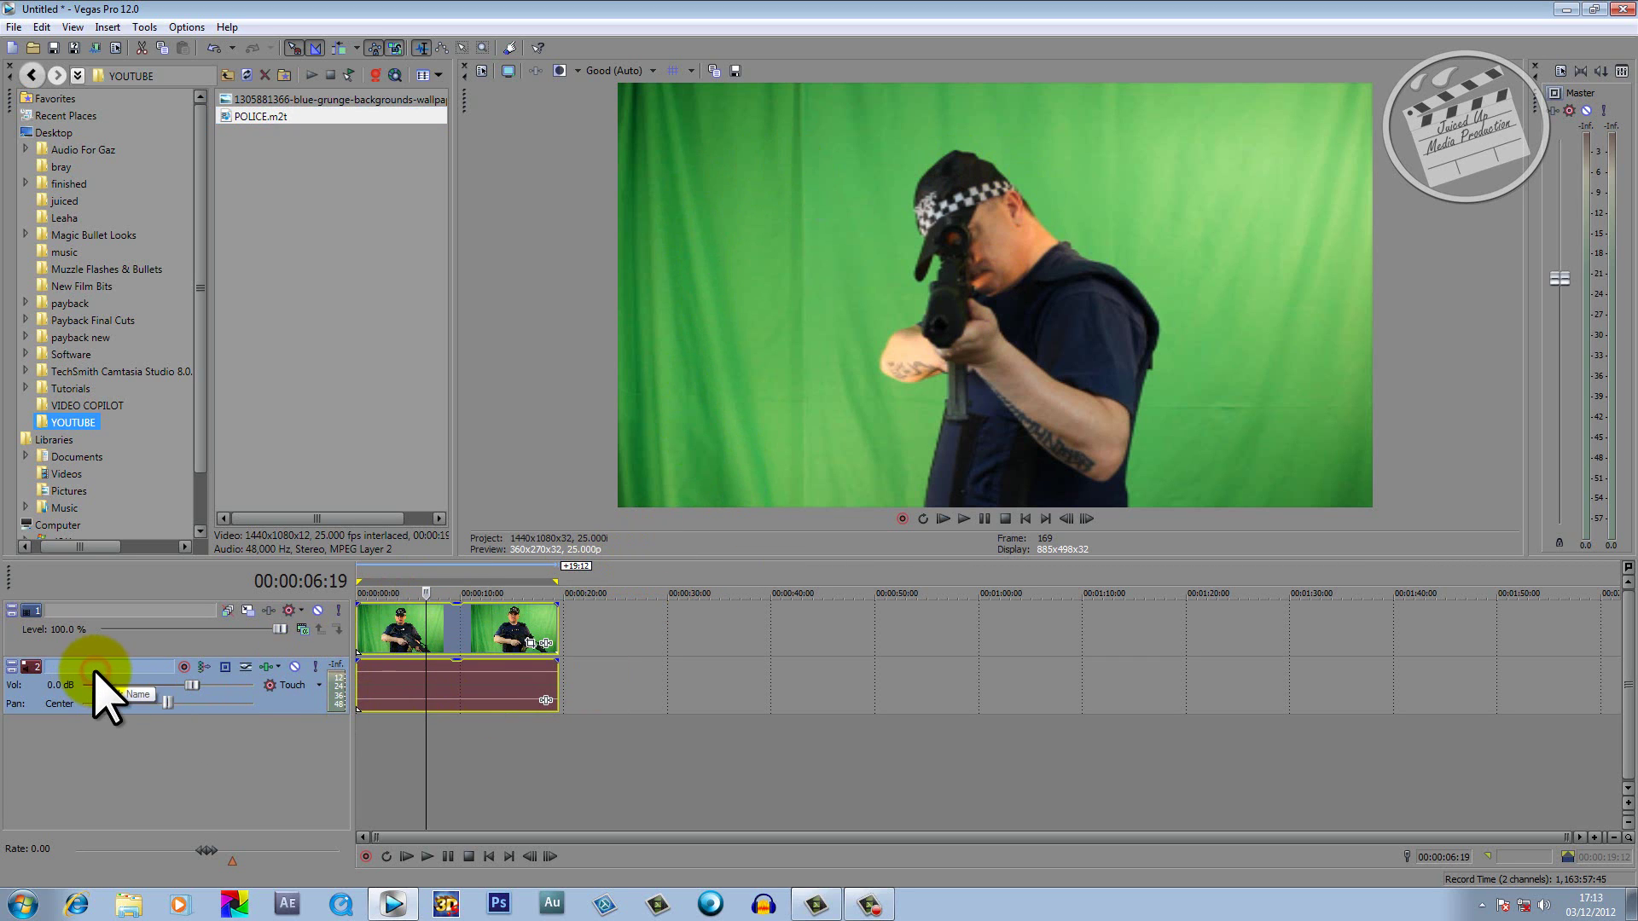
key("Delete")
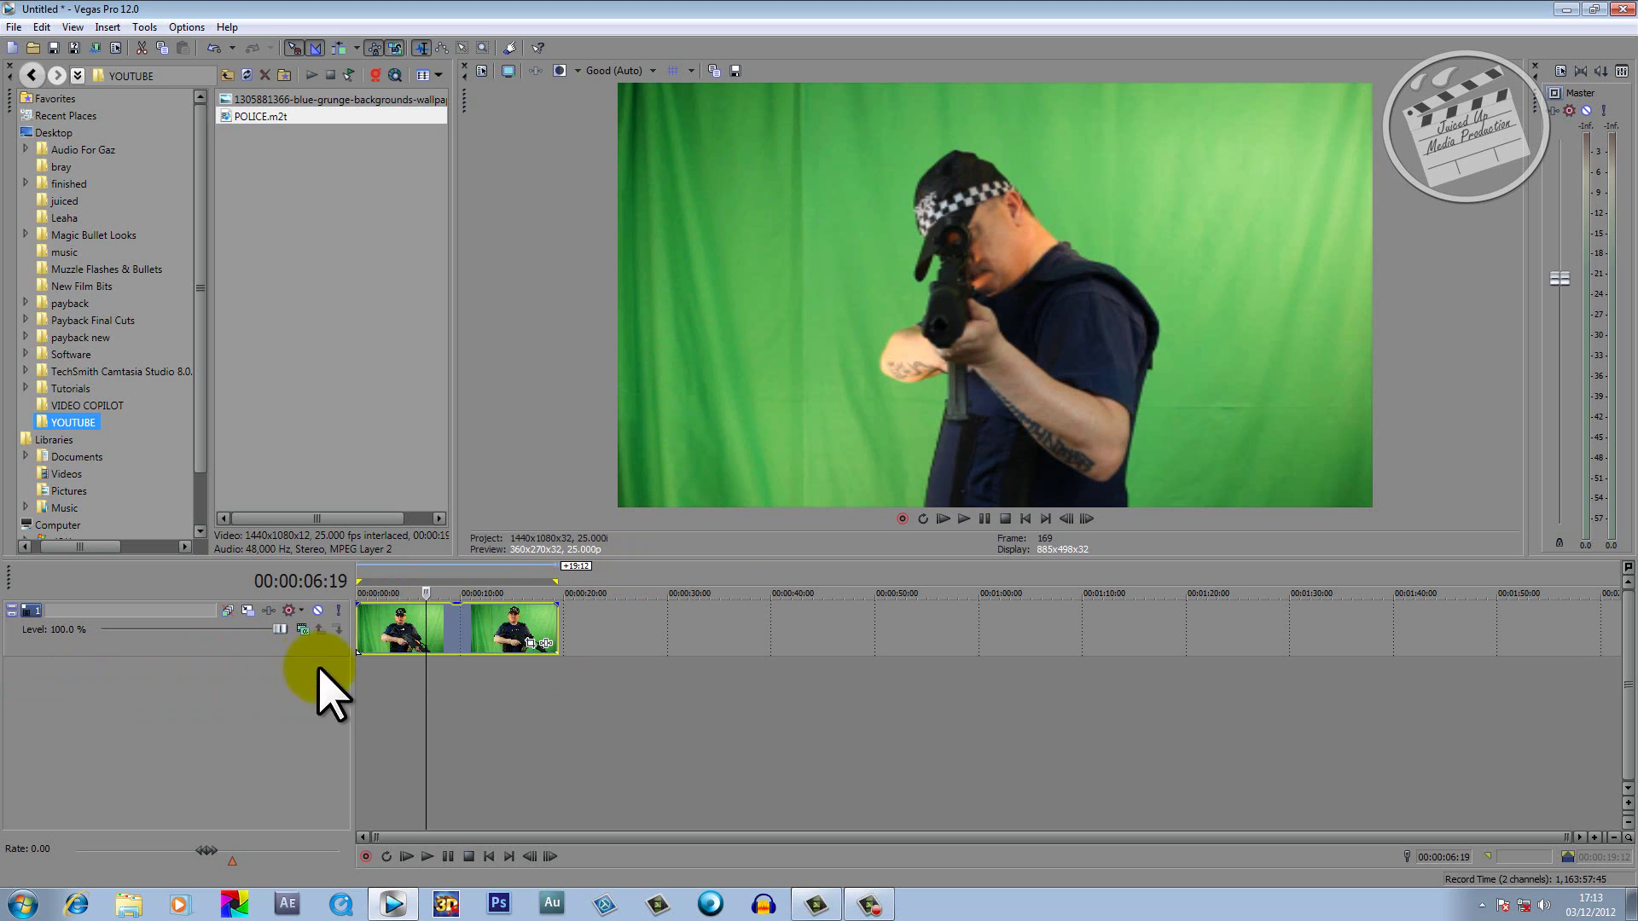
left_click(364, 690)
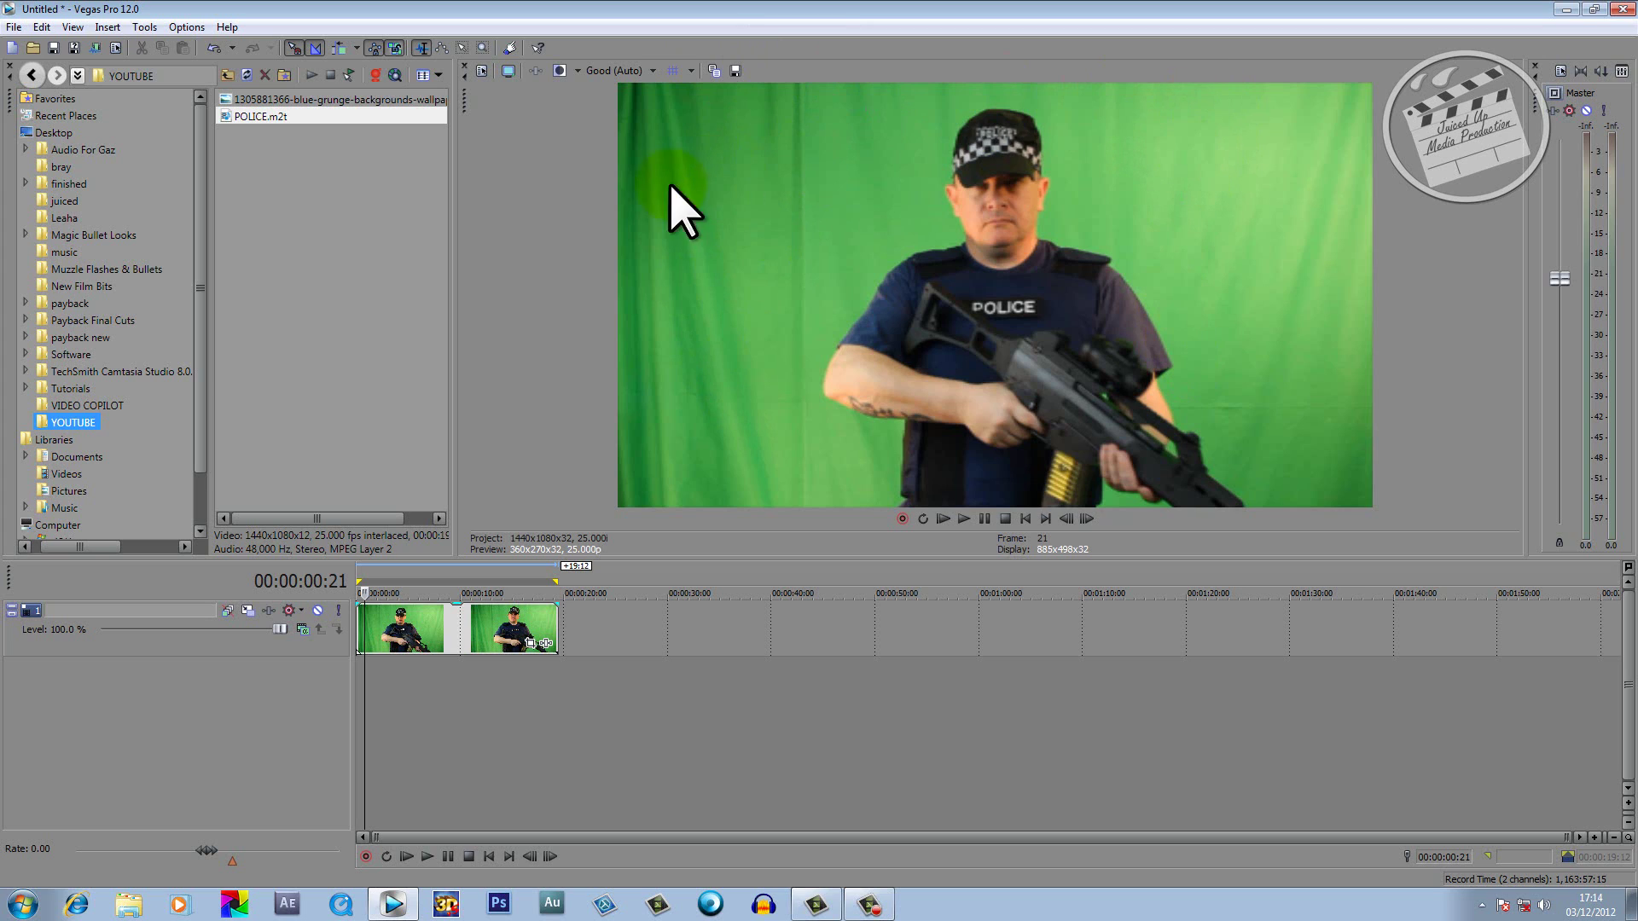
left_click(333, 101)
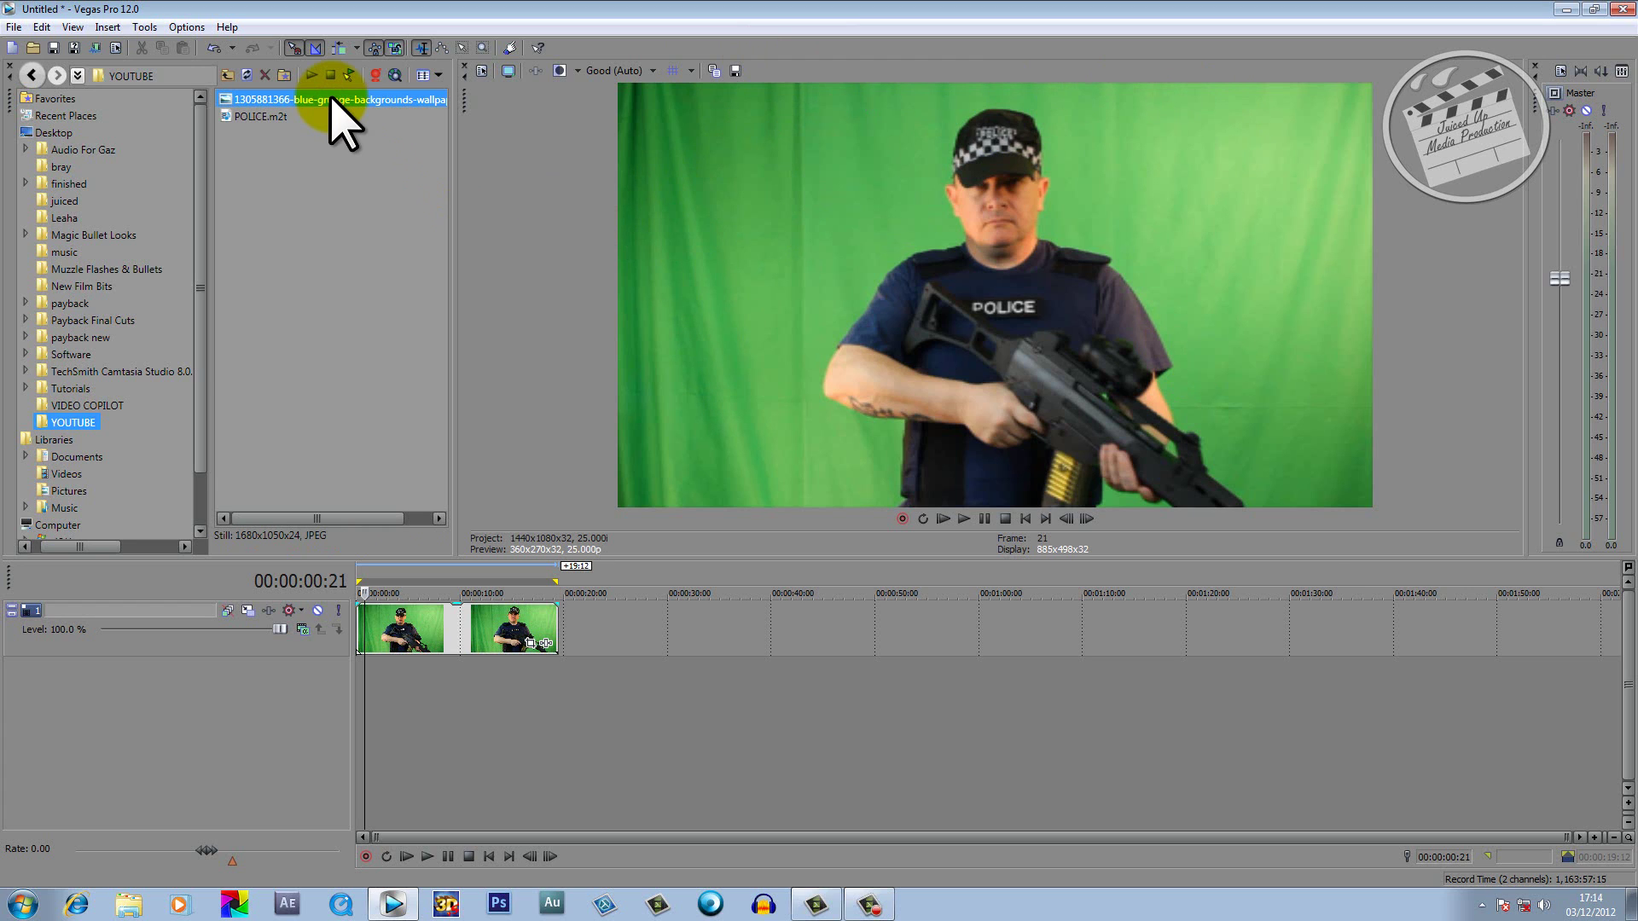
- Drop the blue grunge JPEG onto track 2 beneath the police footage and open its Pan/Crop
left_click_drag(333, 101, 574, 655)
left_click(585, 632)
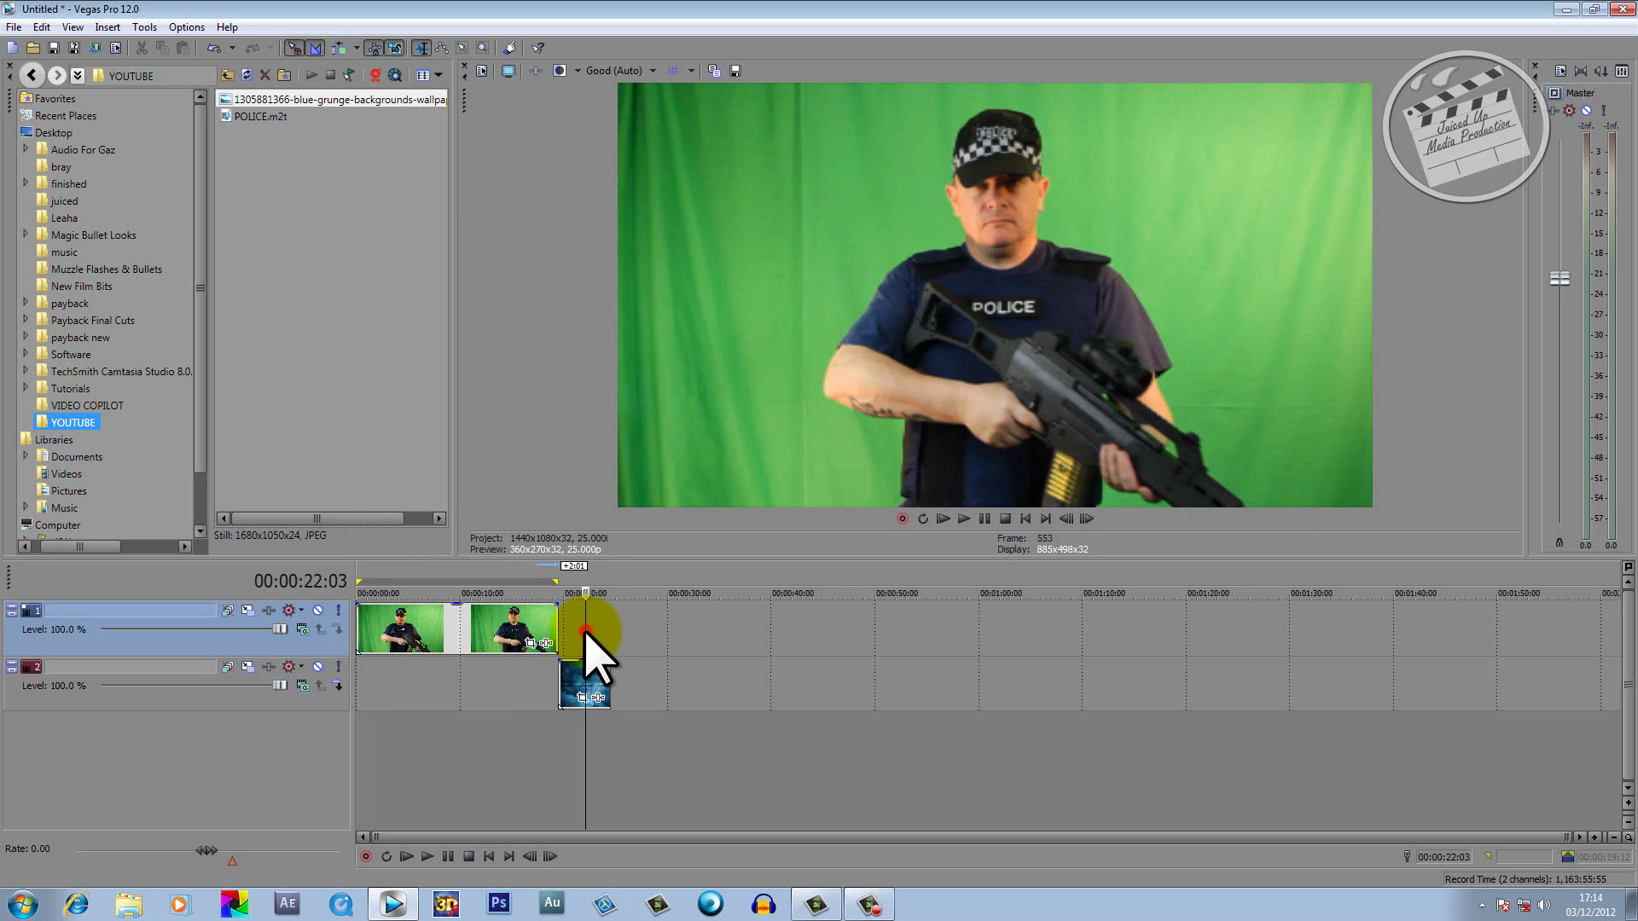
left_click(588, 676)
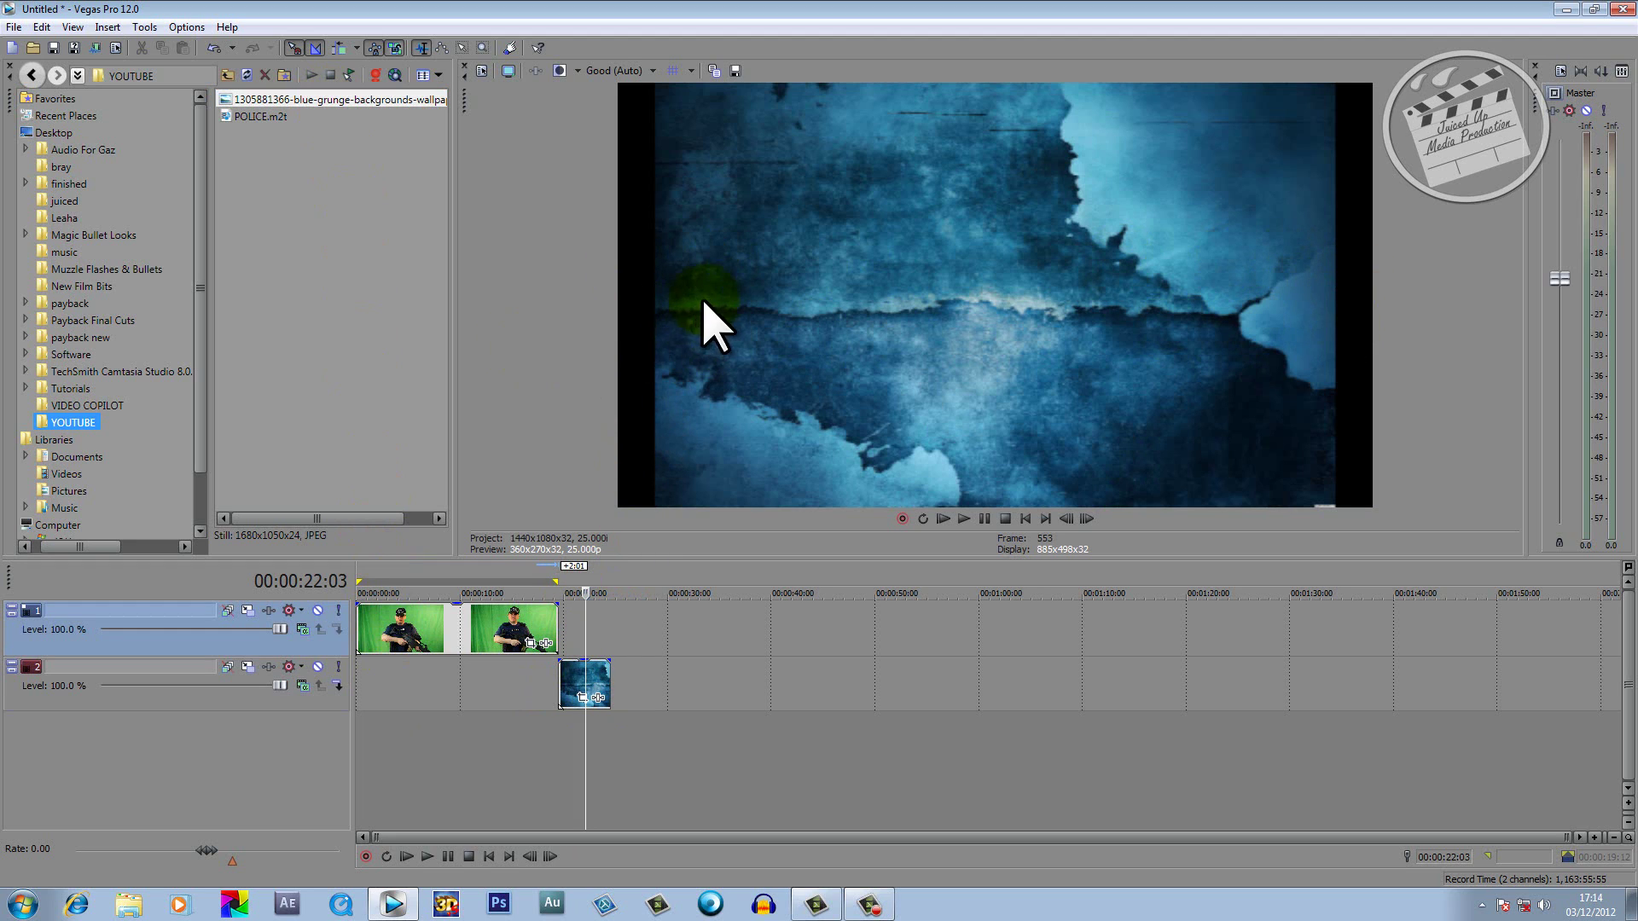
left_click(570, 670)
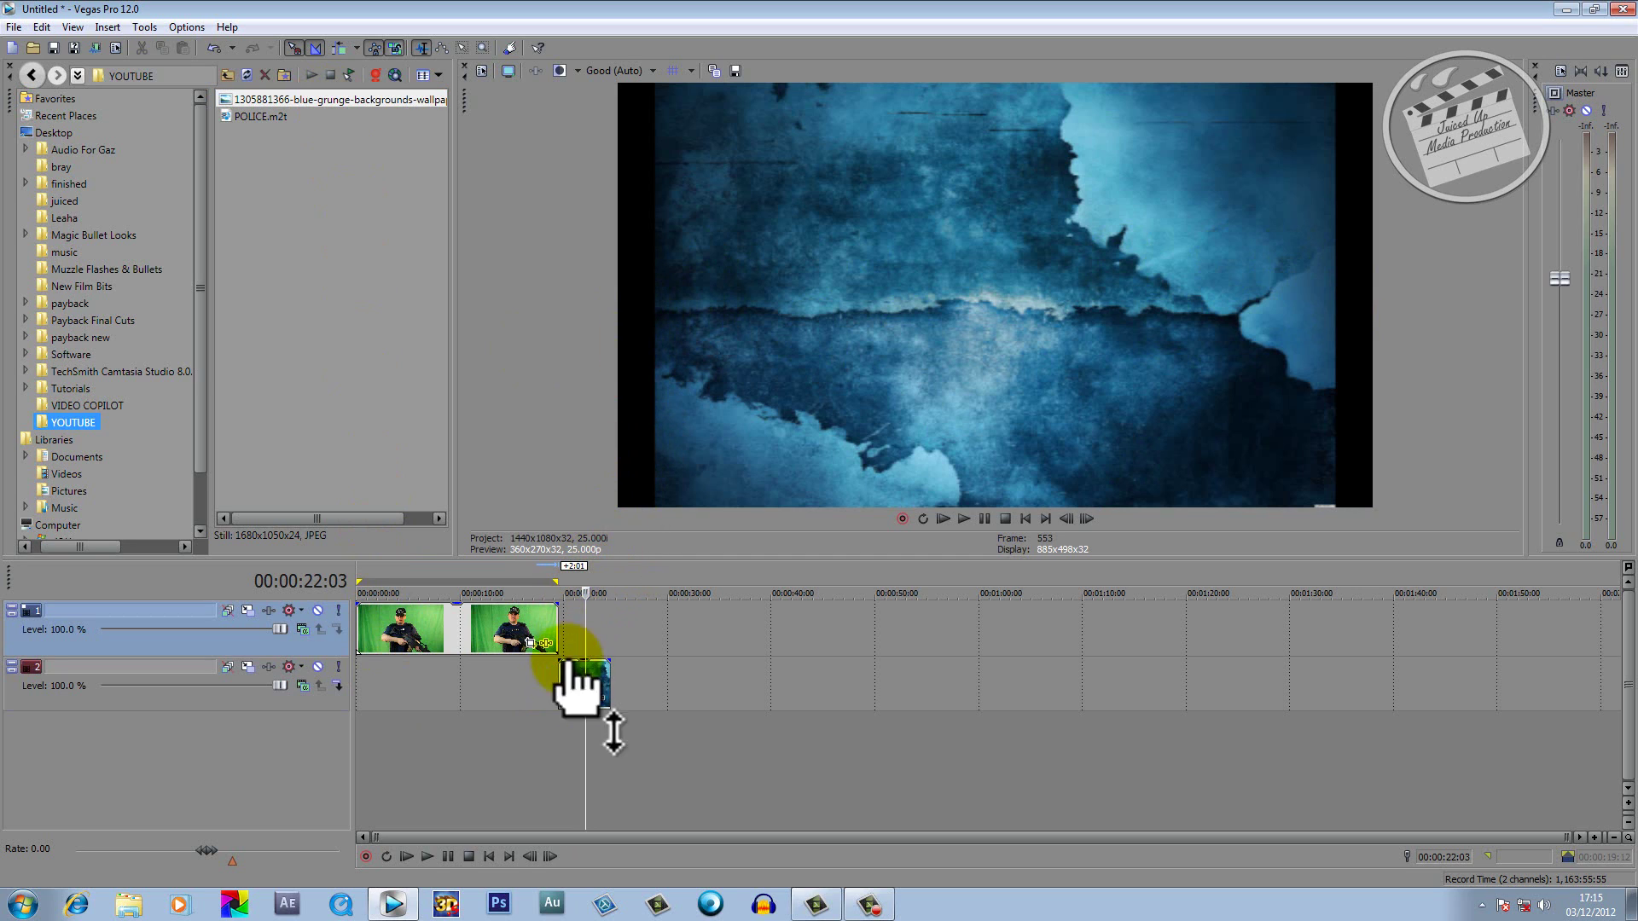
left_click(578, 695)
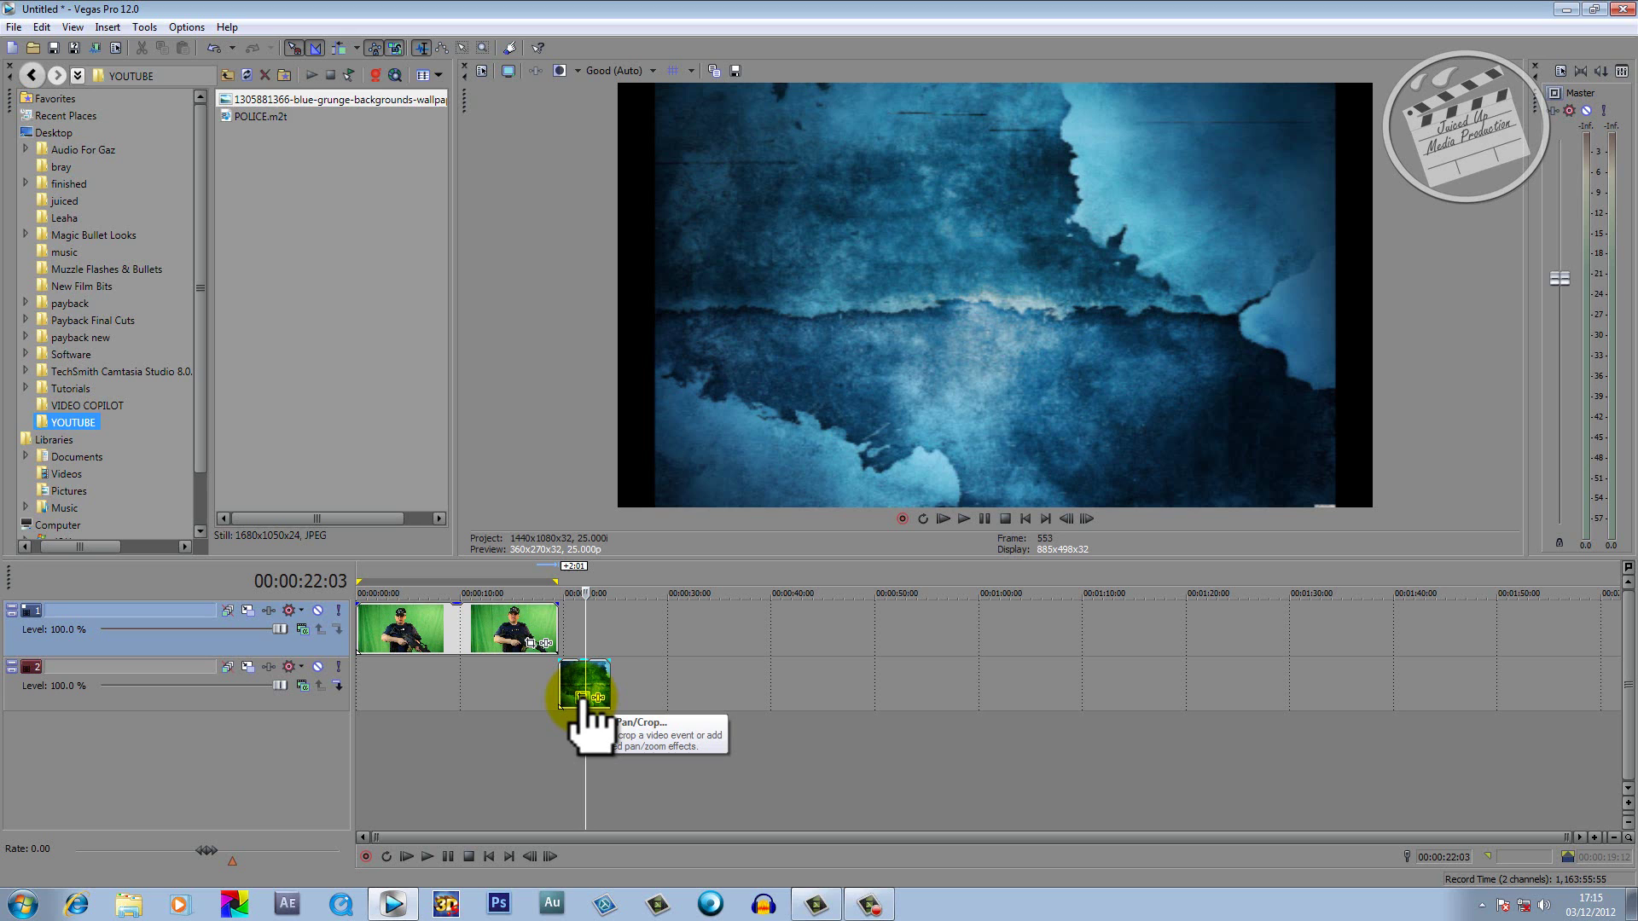
left_click(582, 698)
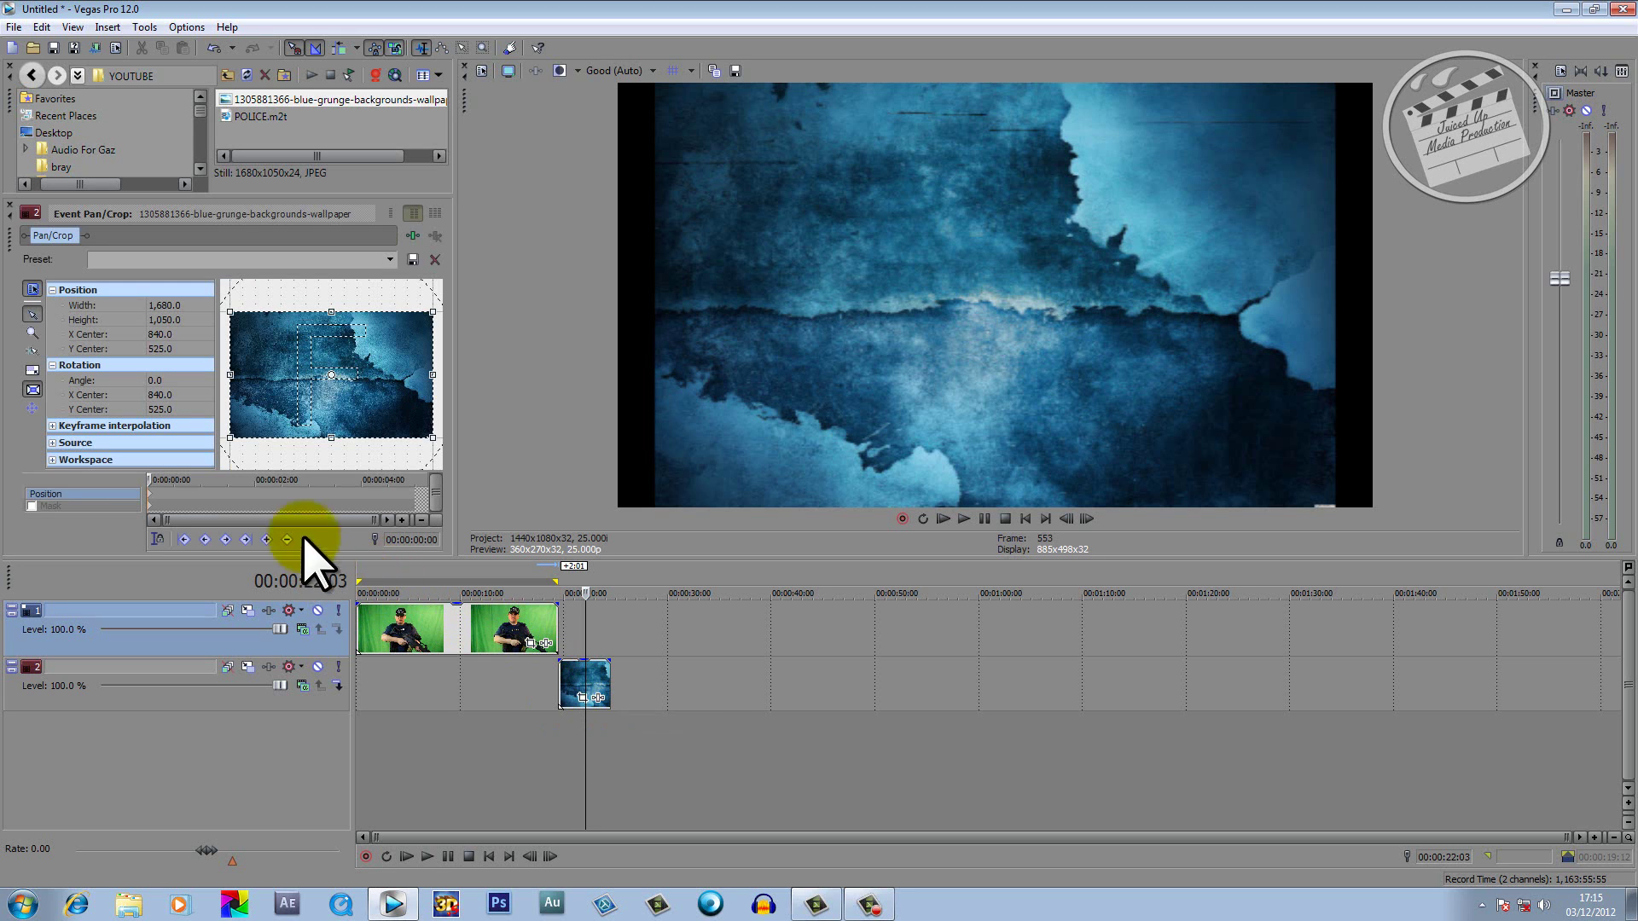
- Apply Match Output Aspect to the grunge image and move its event to 0:00
right_click(266, 367)
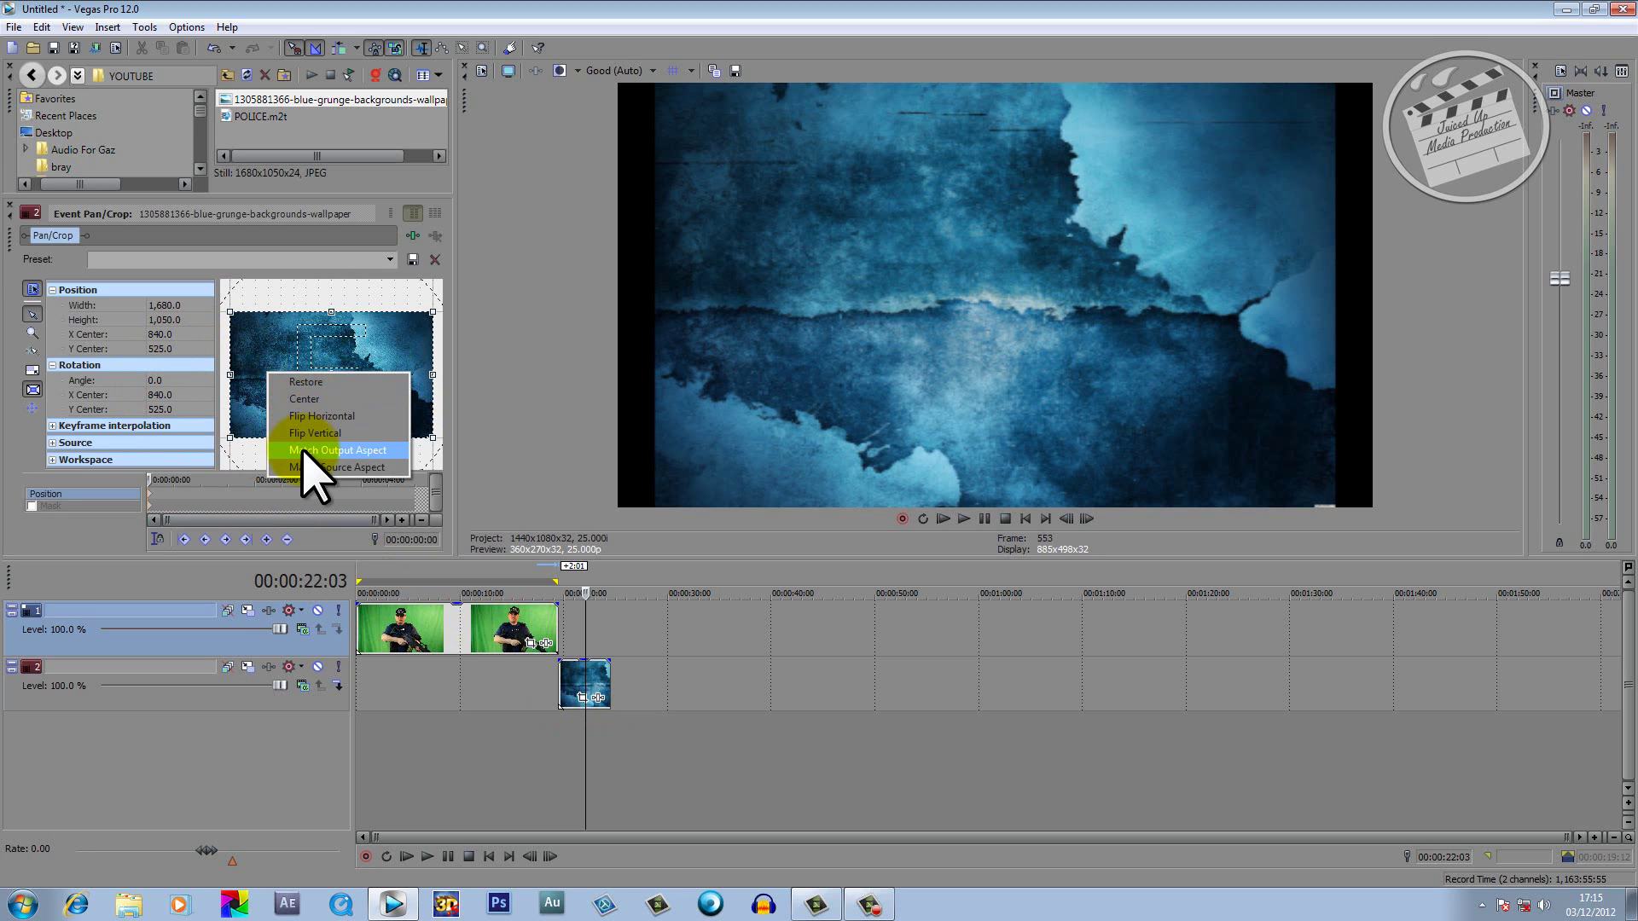
left_click(338, 450)
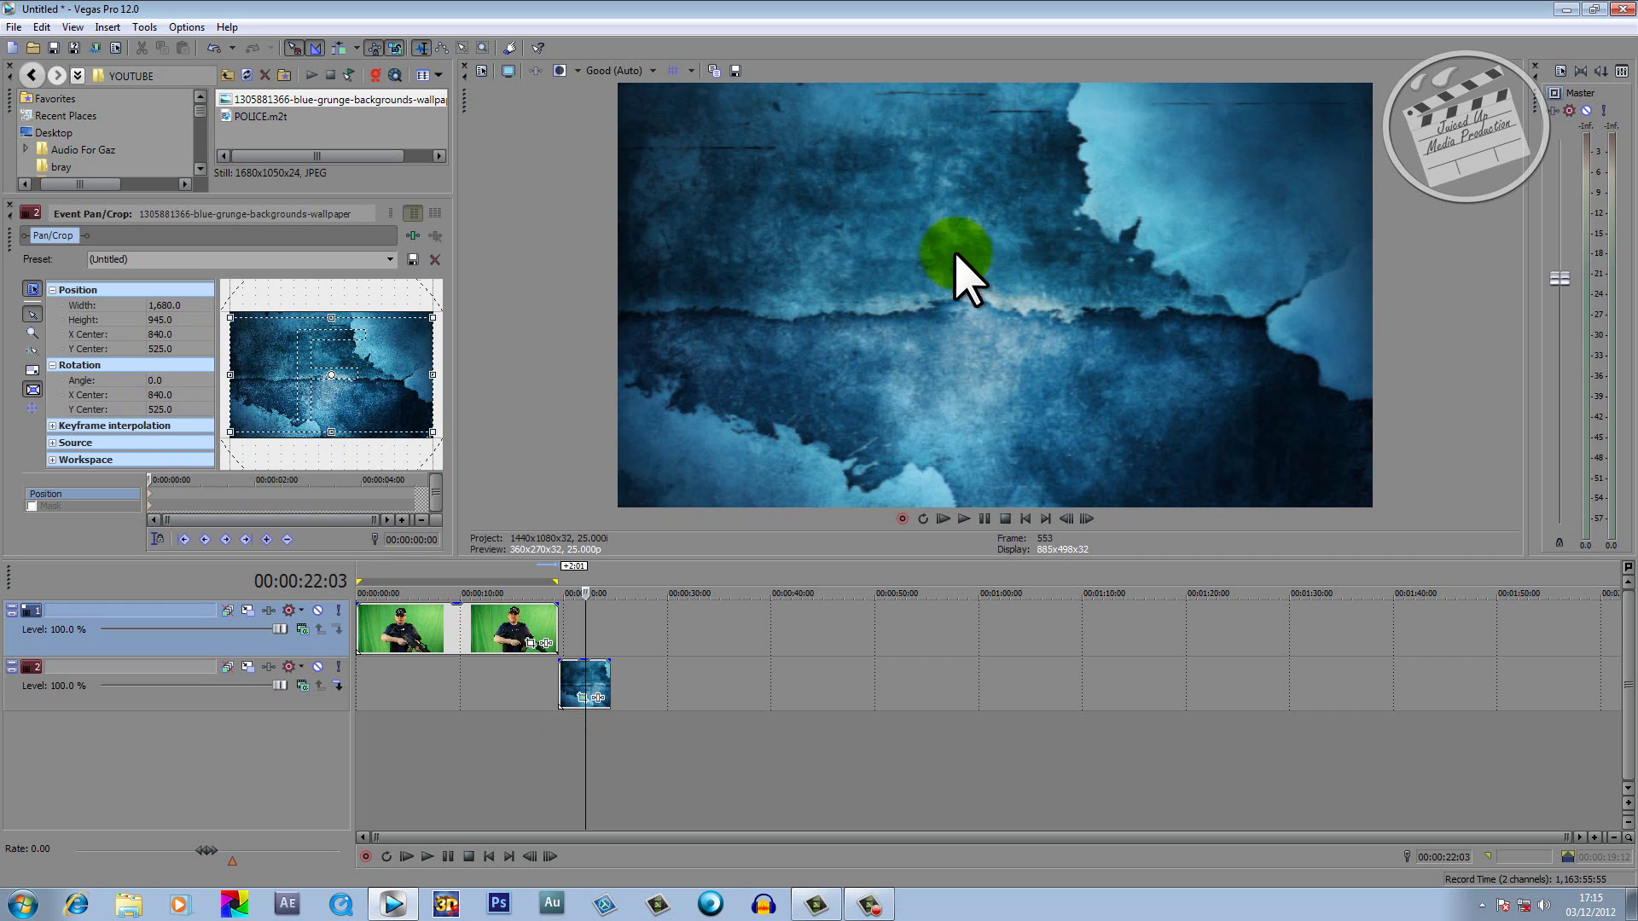
left_click(573, 686)
left_click_drag(571, 683, 380, 678)
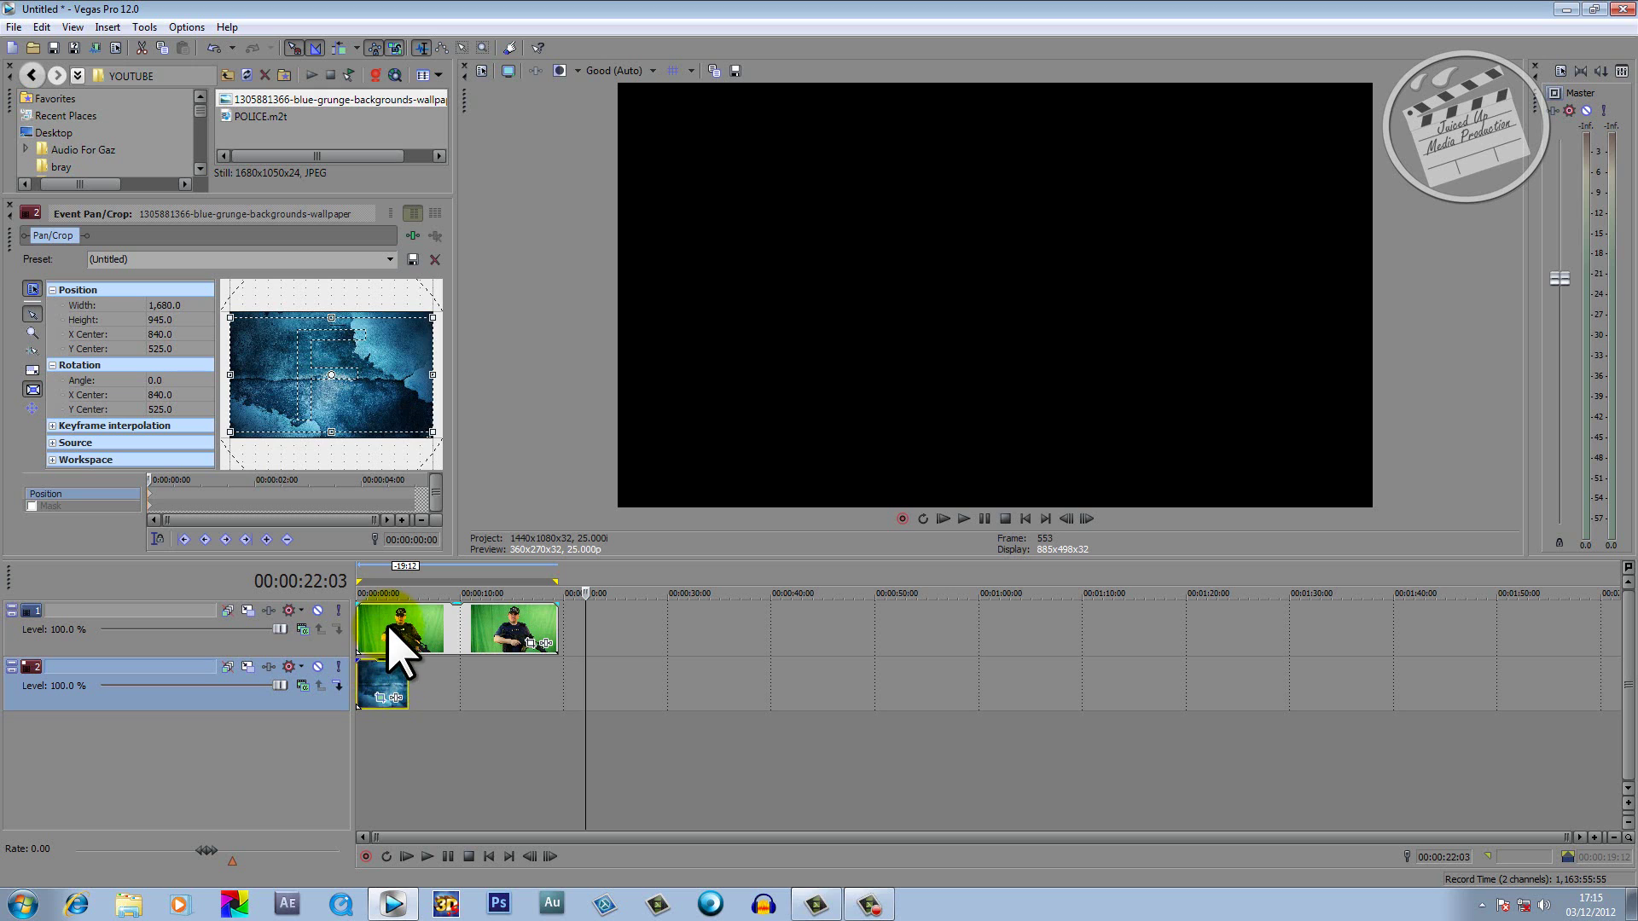
- Lengthen the grunge background event to about 19 seconds, ending with the police footage
left_click(375, 687)
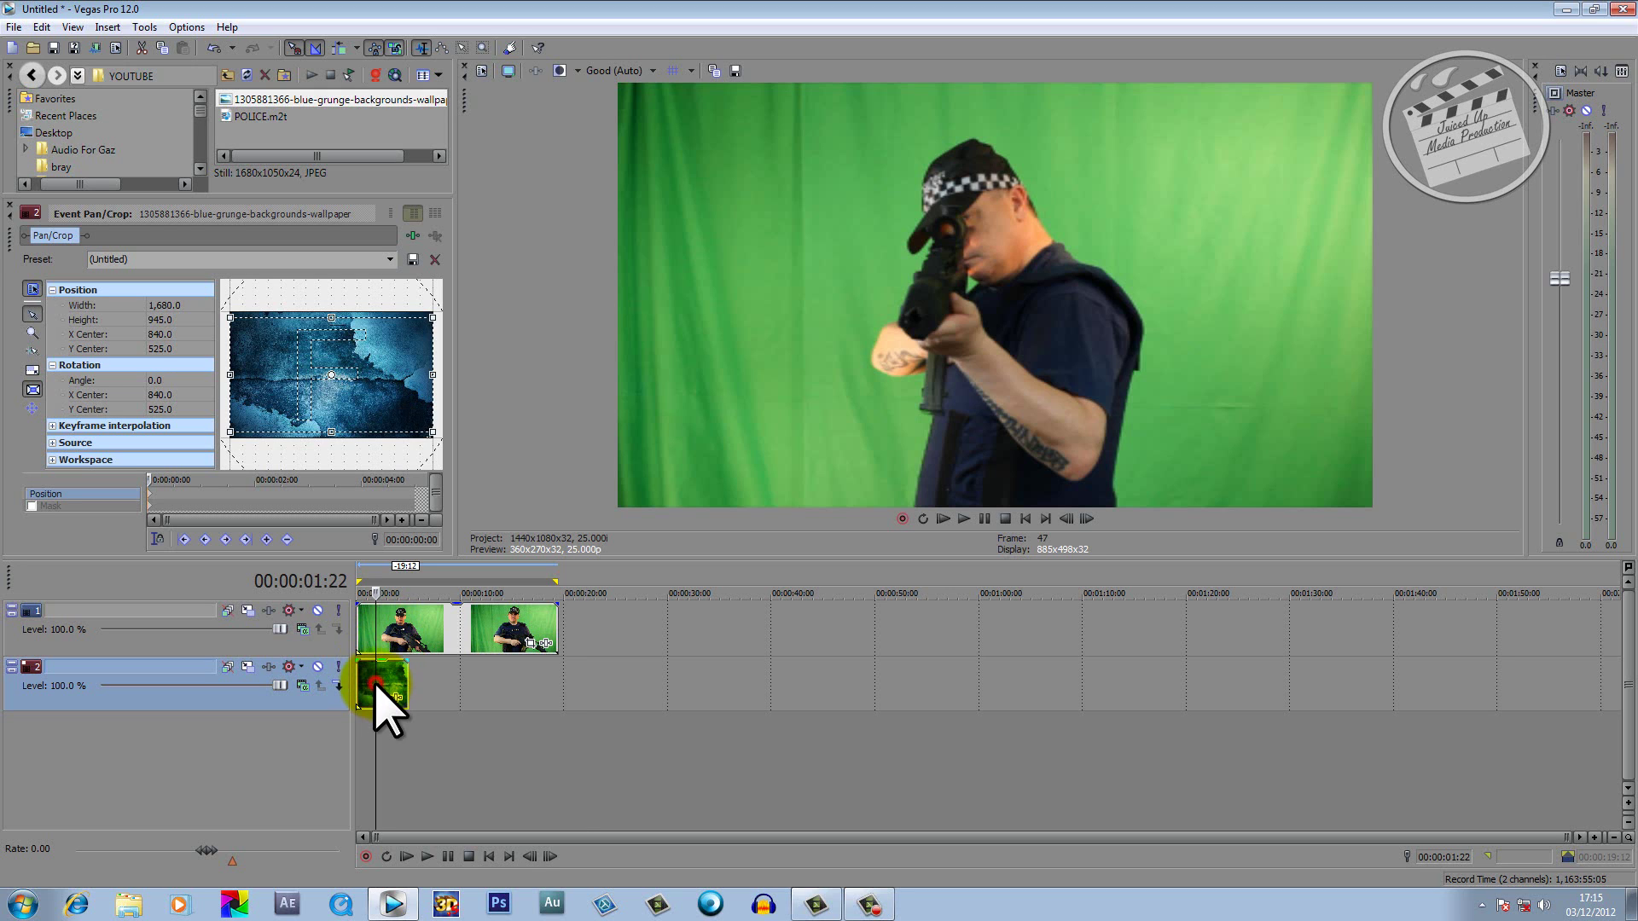
left_click_drag(410, 681, 547, 682)
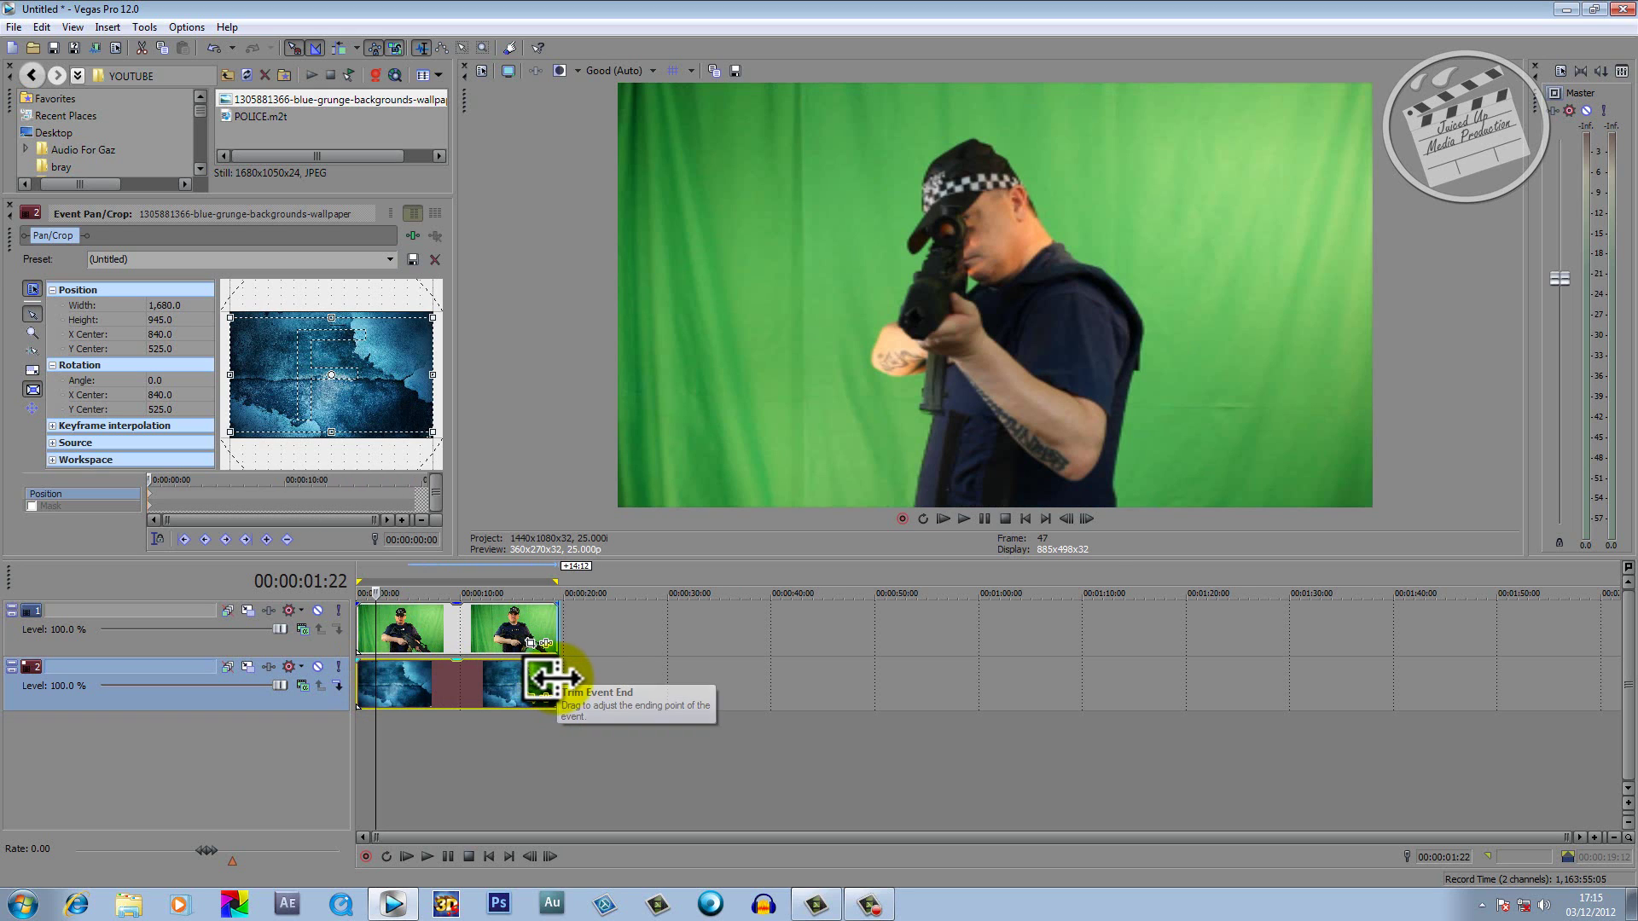
mouse_move(550, 678)
left_mouse_down()
mouse_move(674, 676)
mouse_move(558, 683)
left_mouse_up()
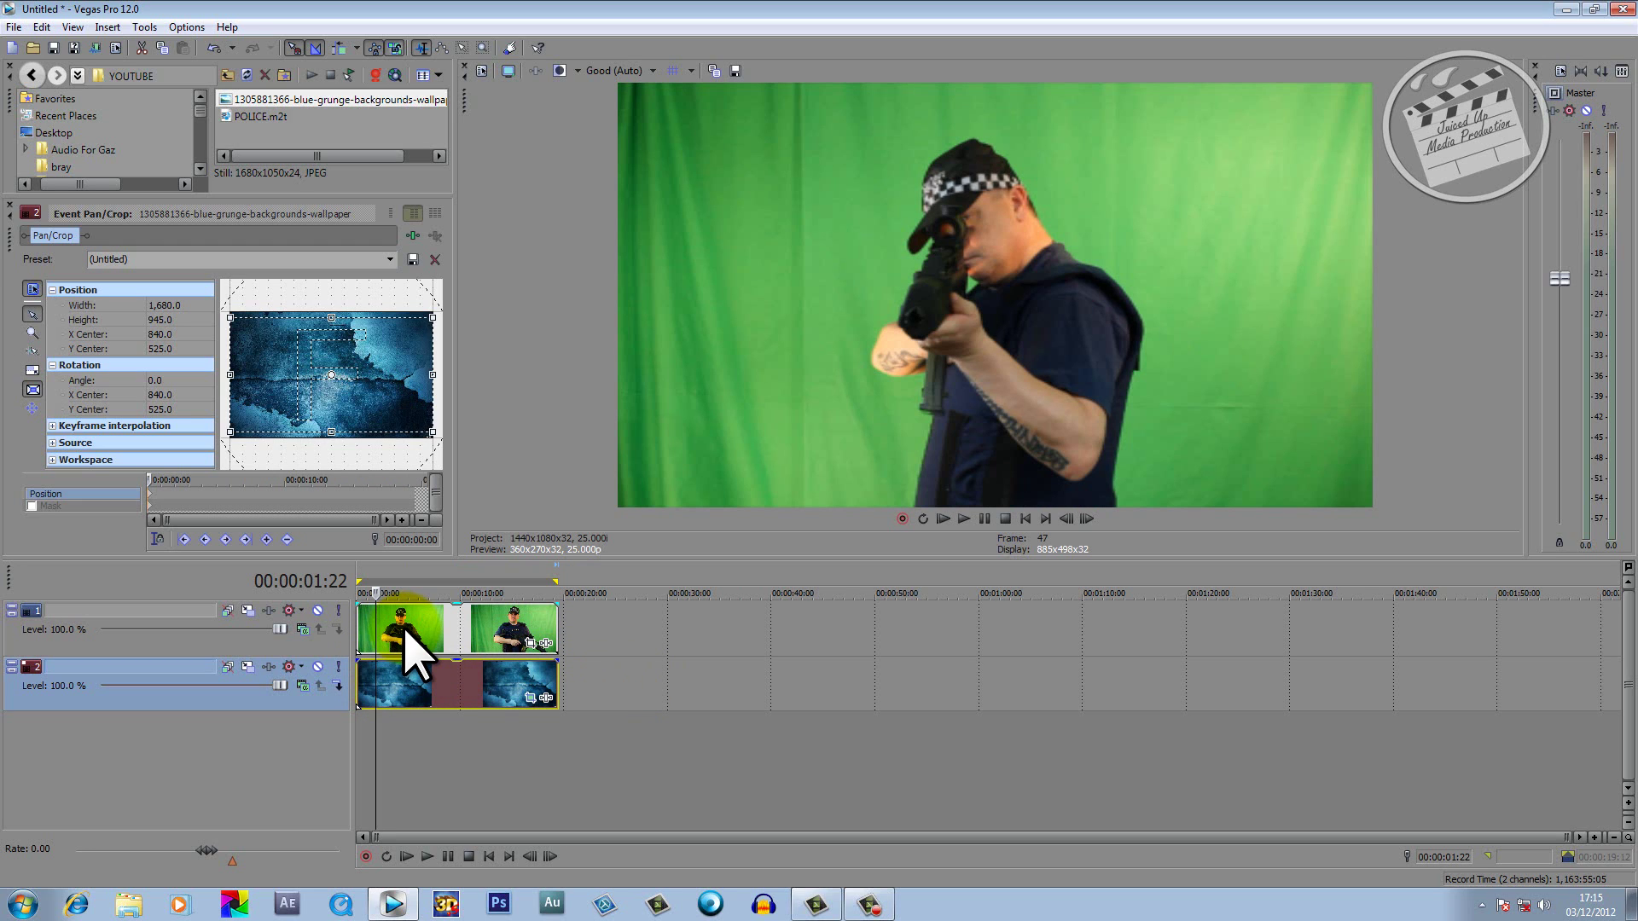
left_click(512, 631)
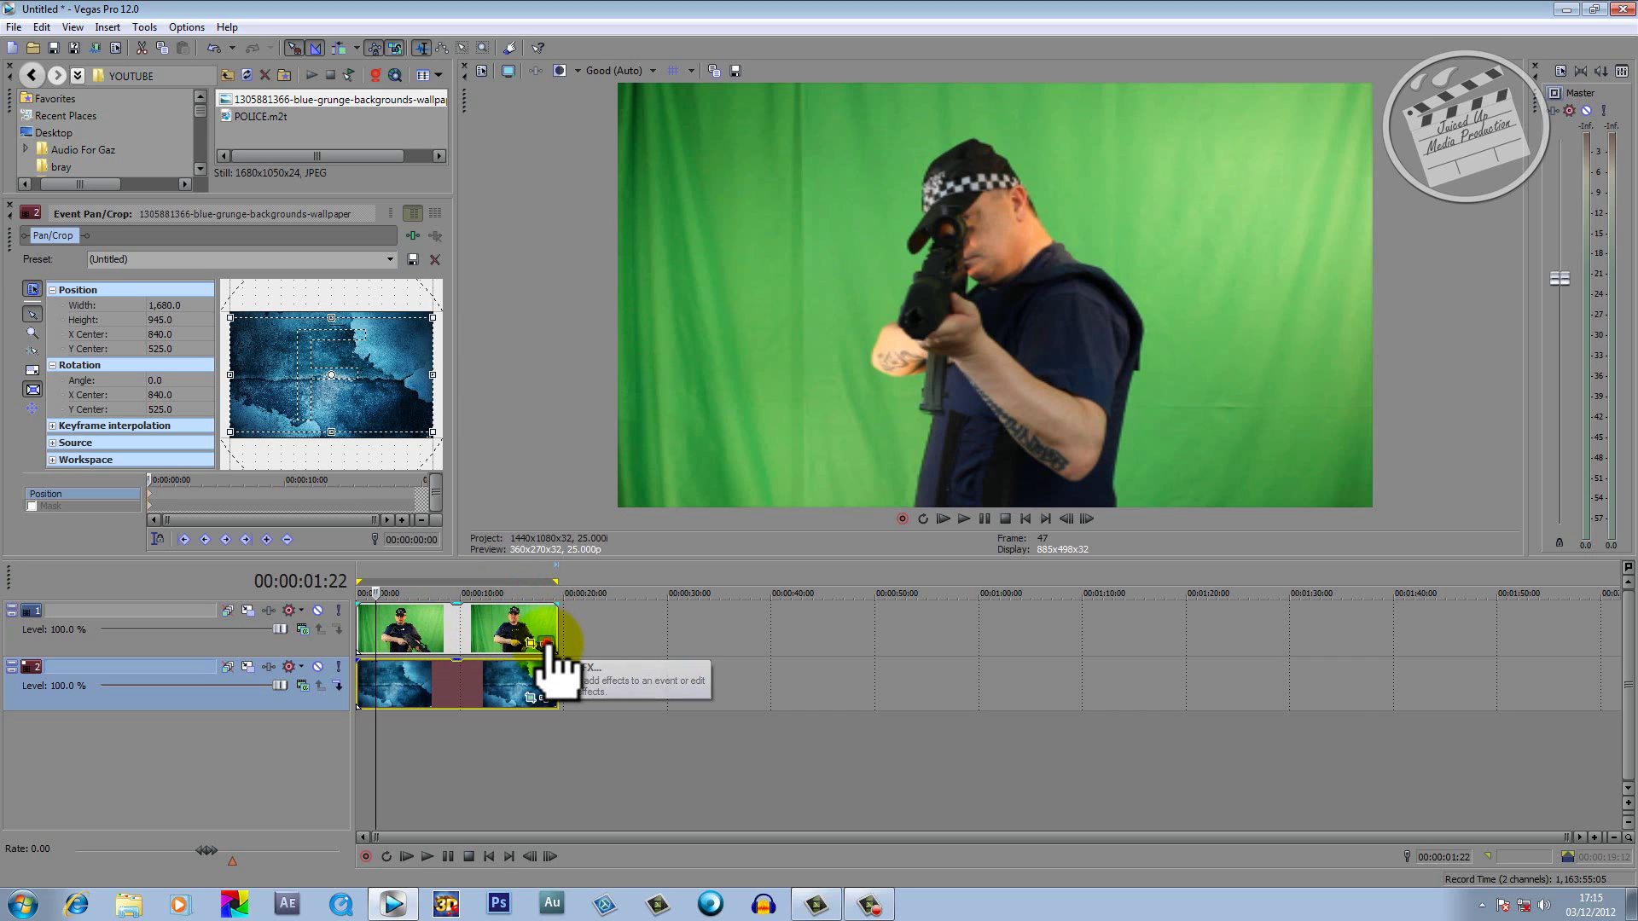
- Add Sony Chroma Keyer to the POLICE.m2t event's effect chain at default settings
left_click(546, 642)
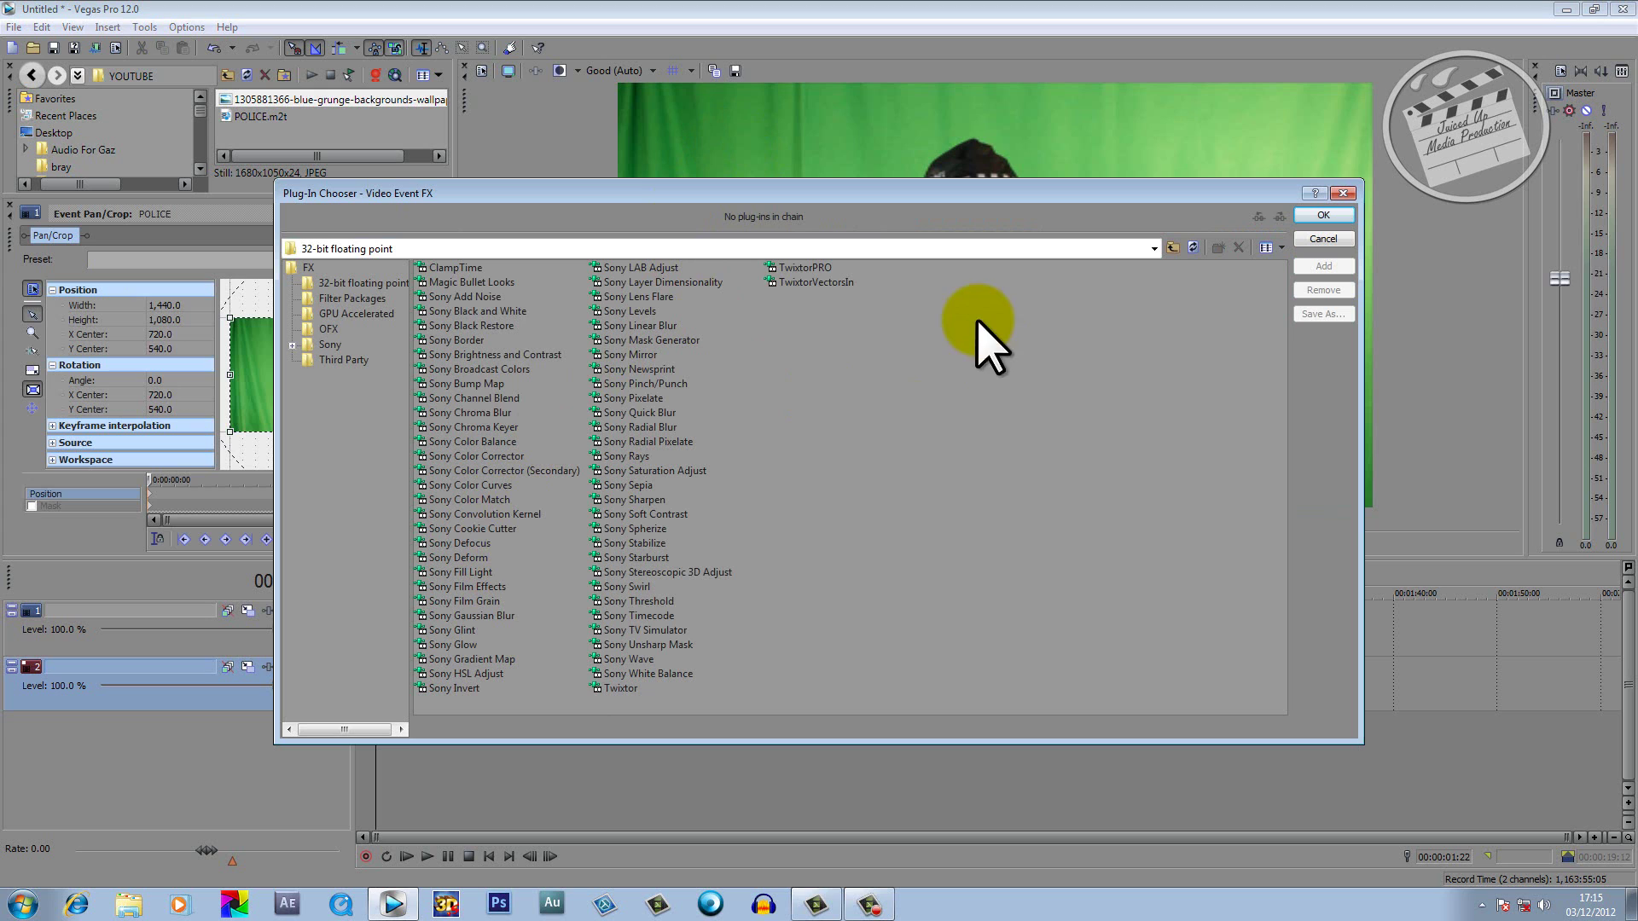
left_click_drag(636, 197, 811, 222)
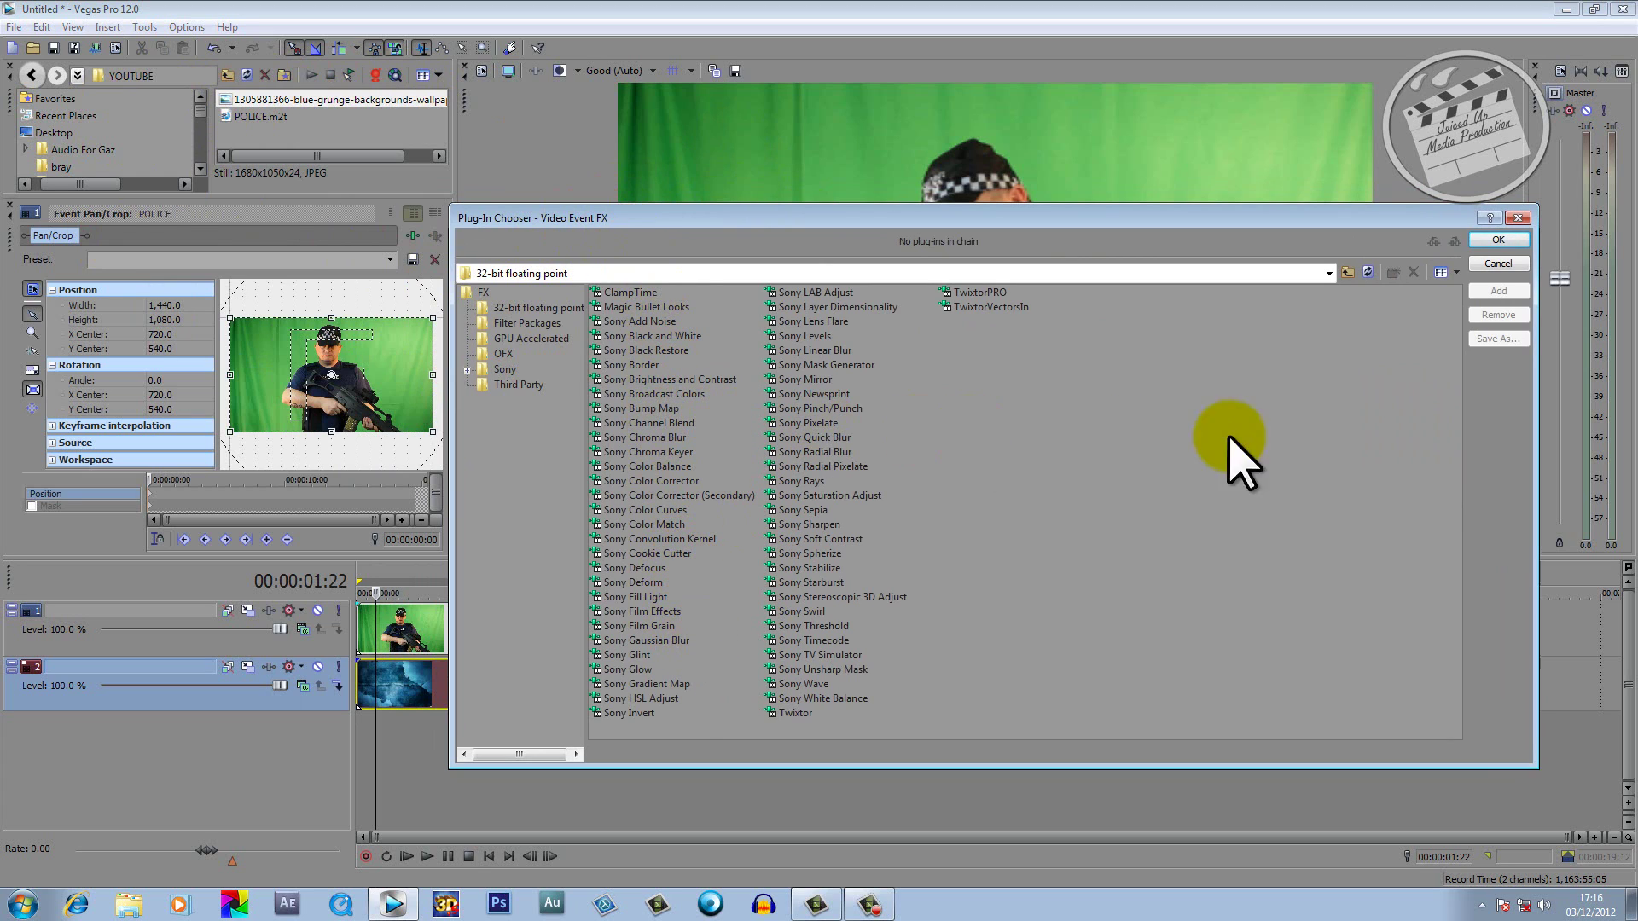
double_click(646, 452)
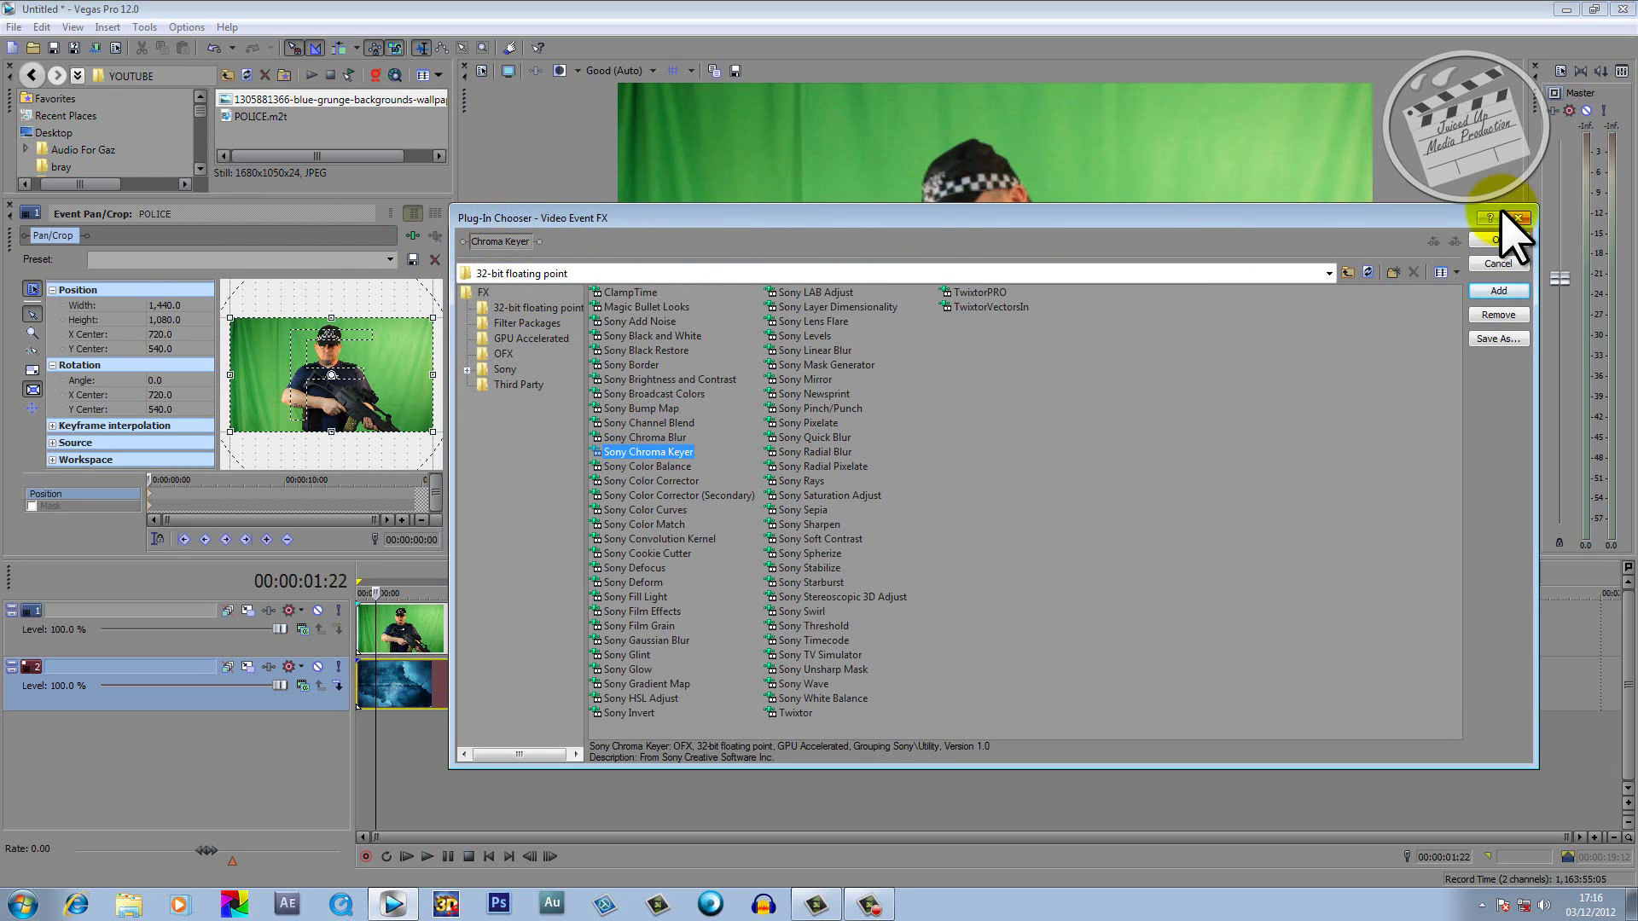
left_click(1498, 241)
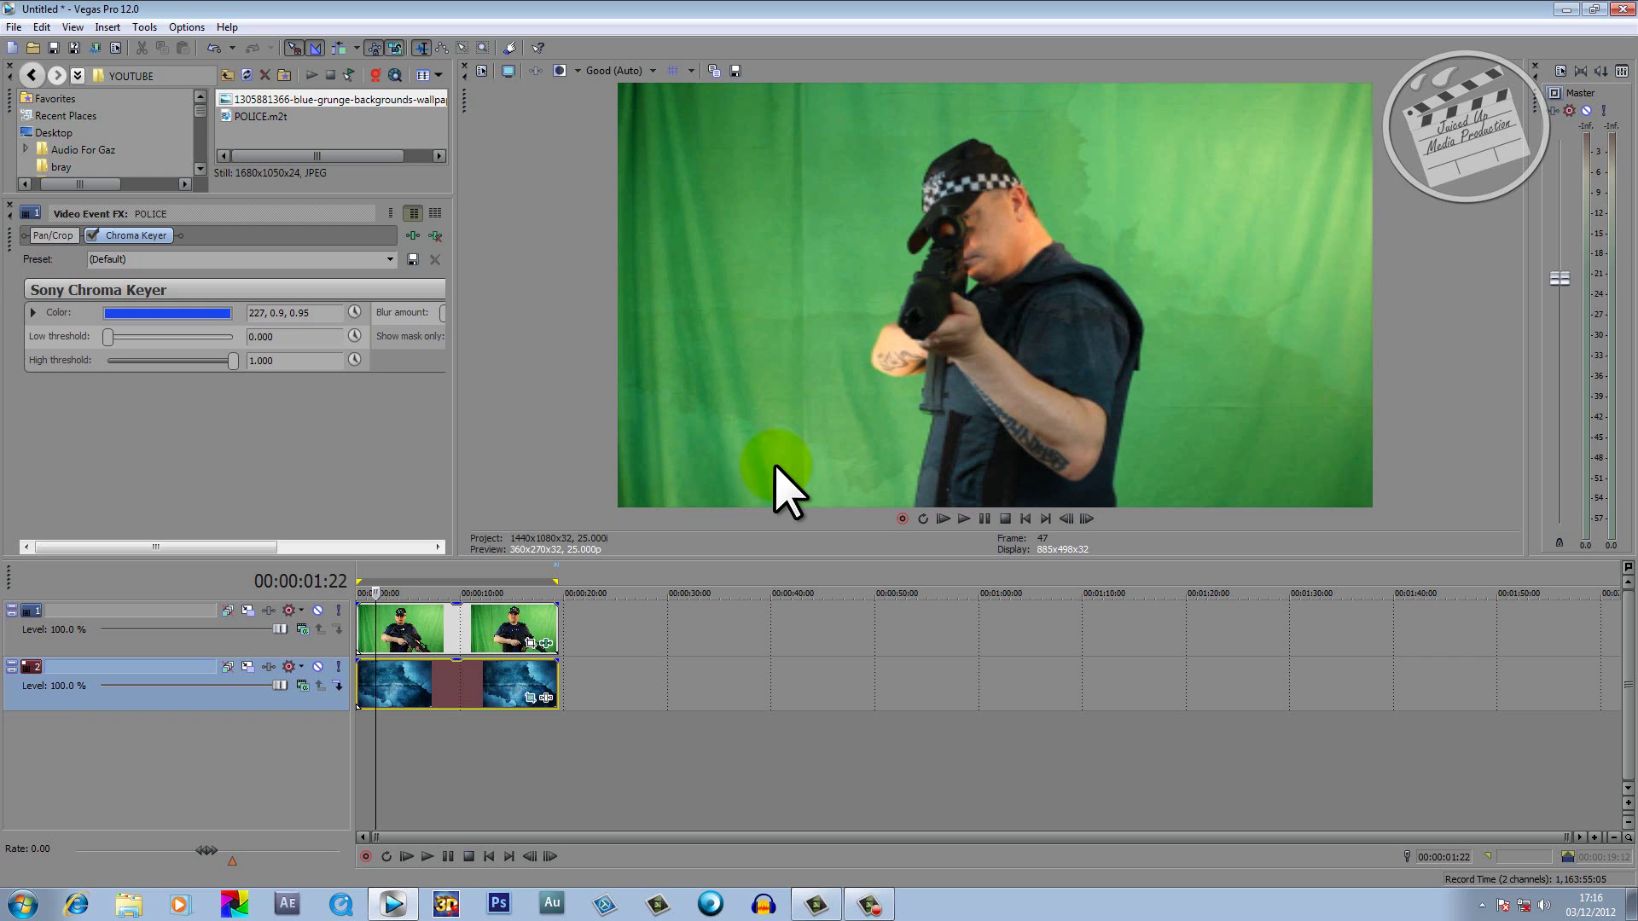
- Sample the green screen as the chroma key colour and lower the high threshold toward 0.639
left_click(93, 235)
left_click(93, 235)
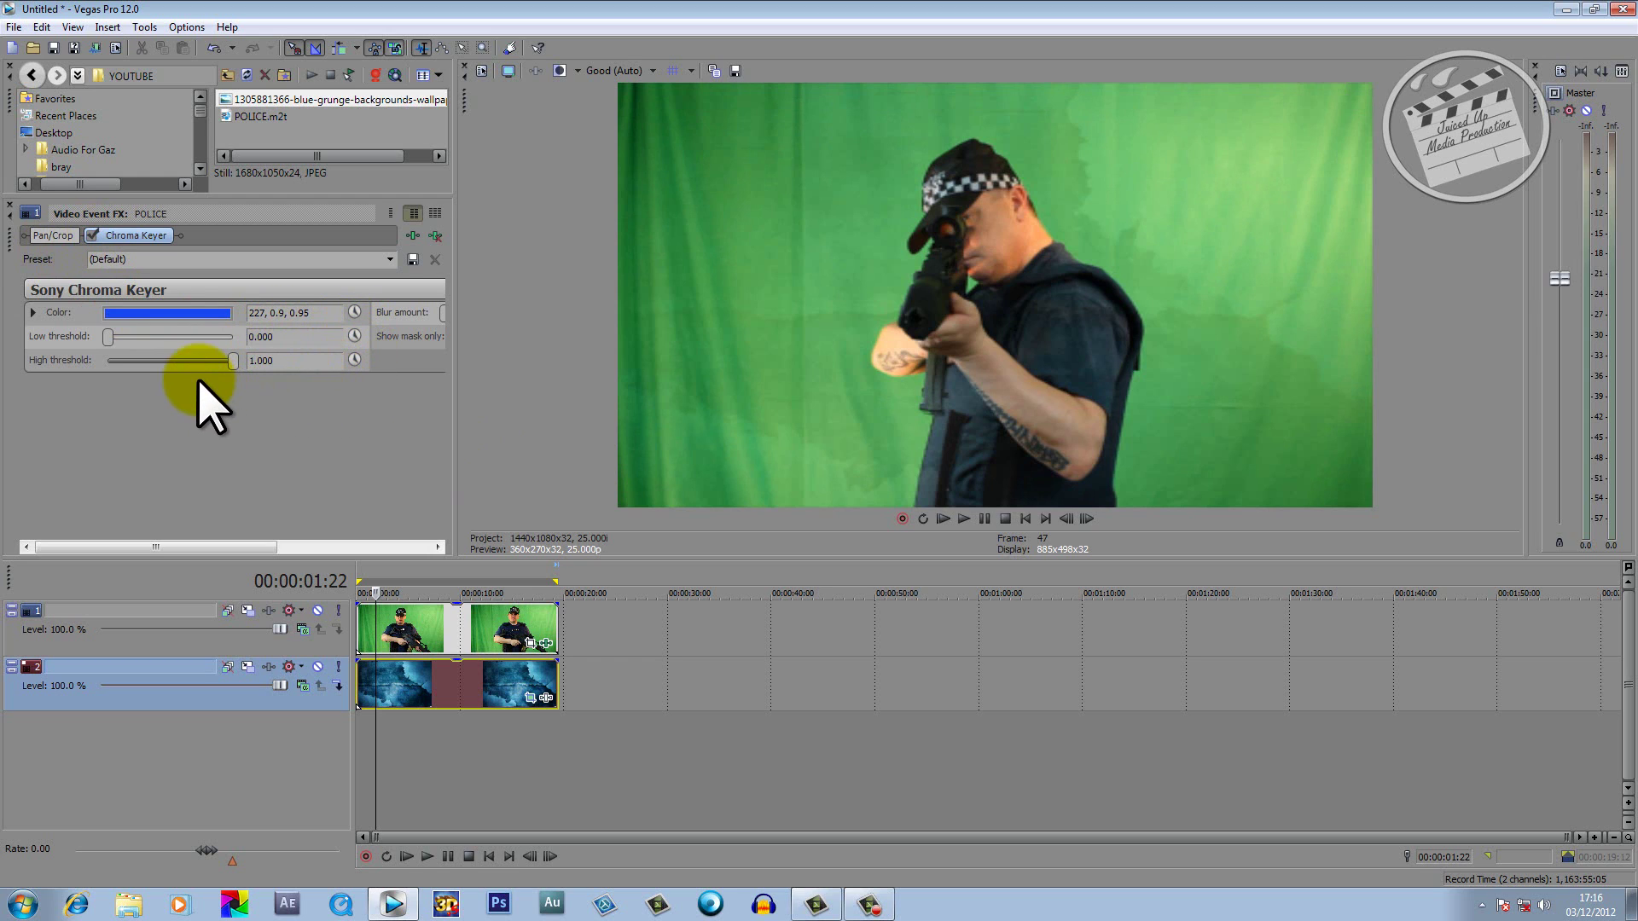
left_click(155, 314)
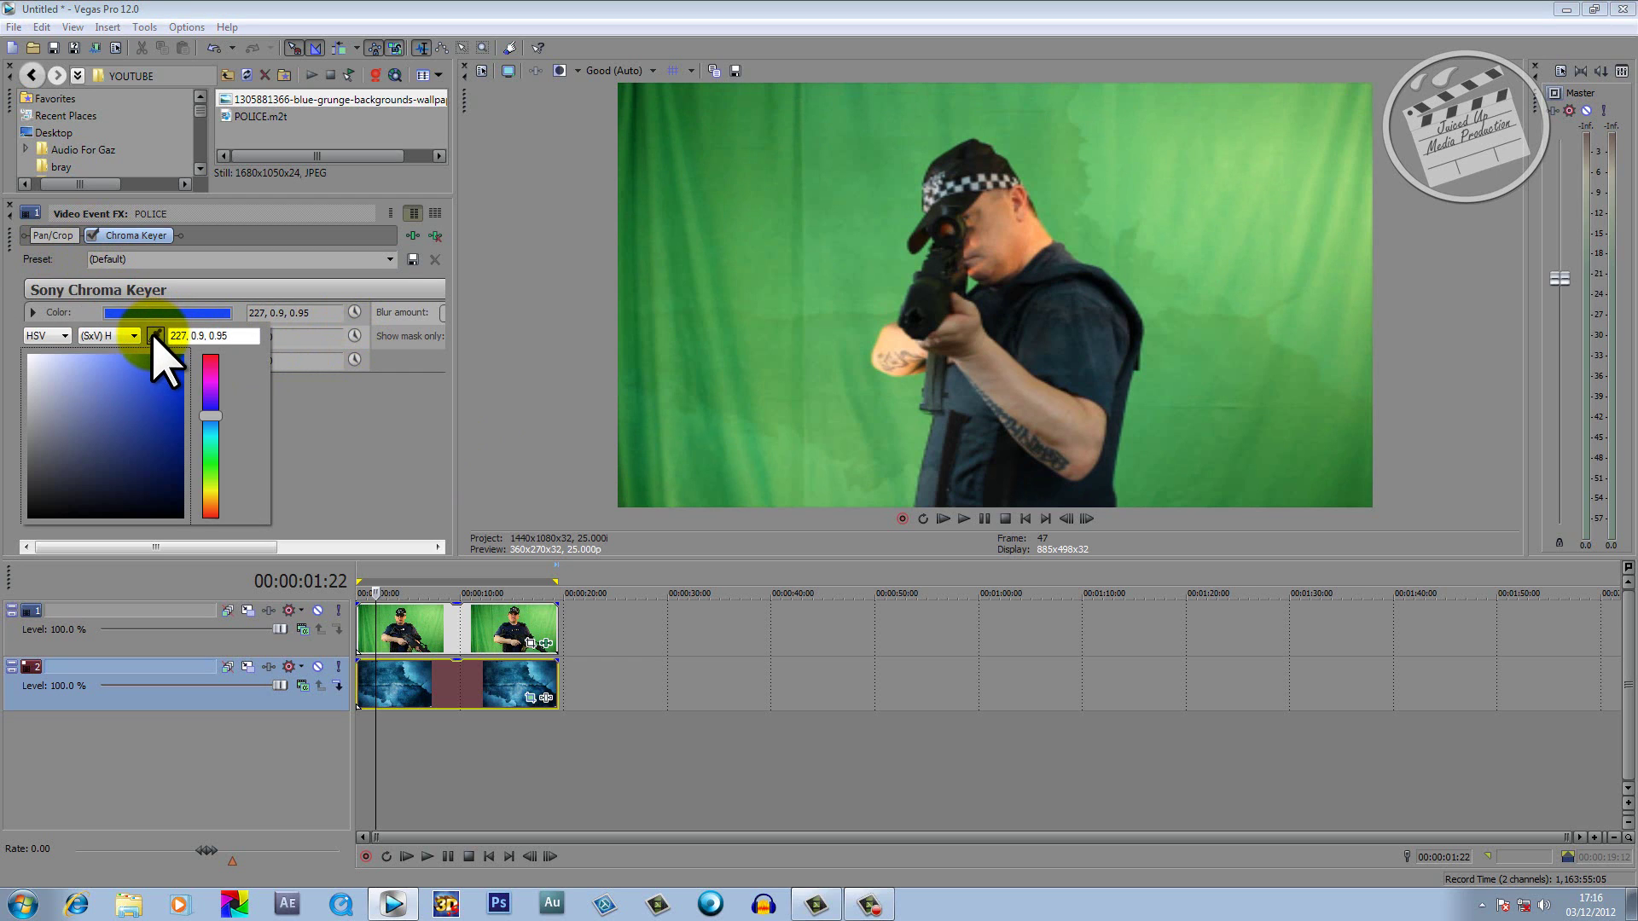
left_click(155, 335)
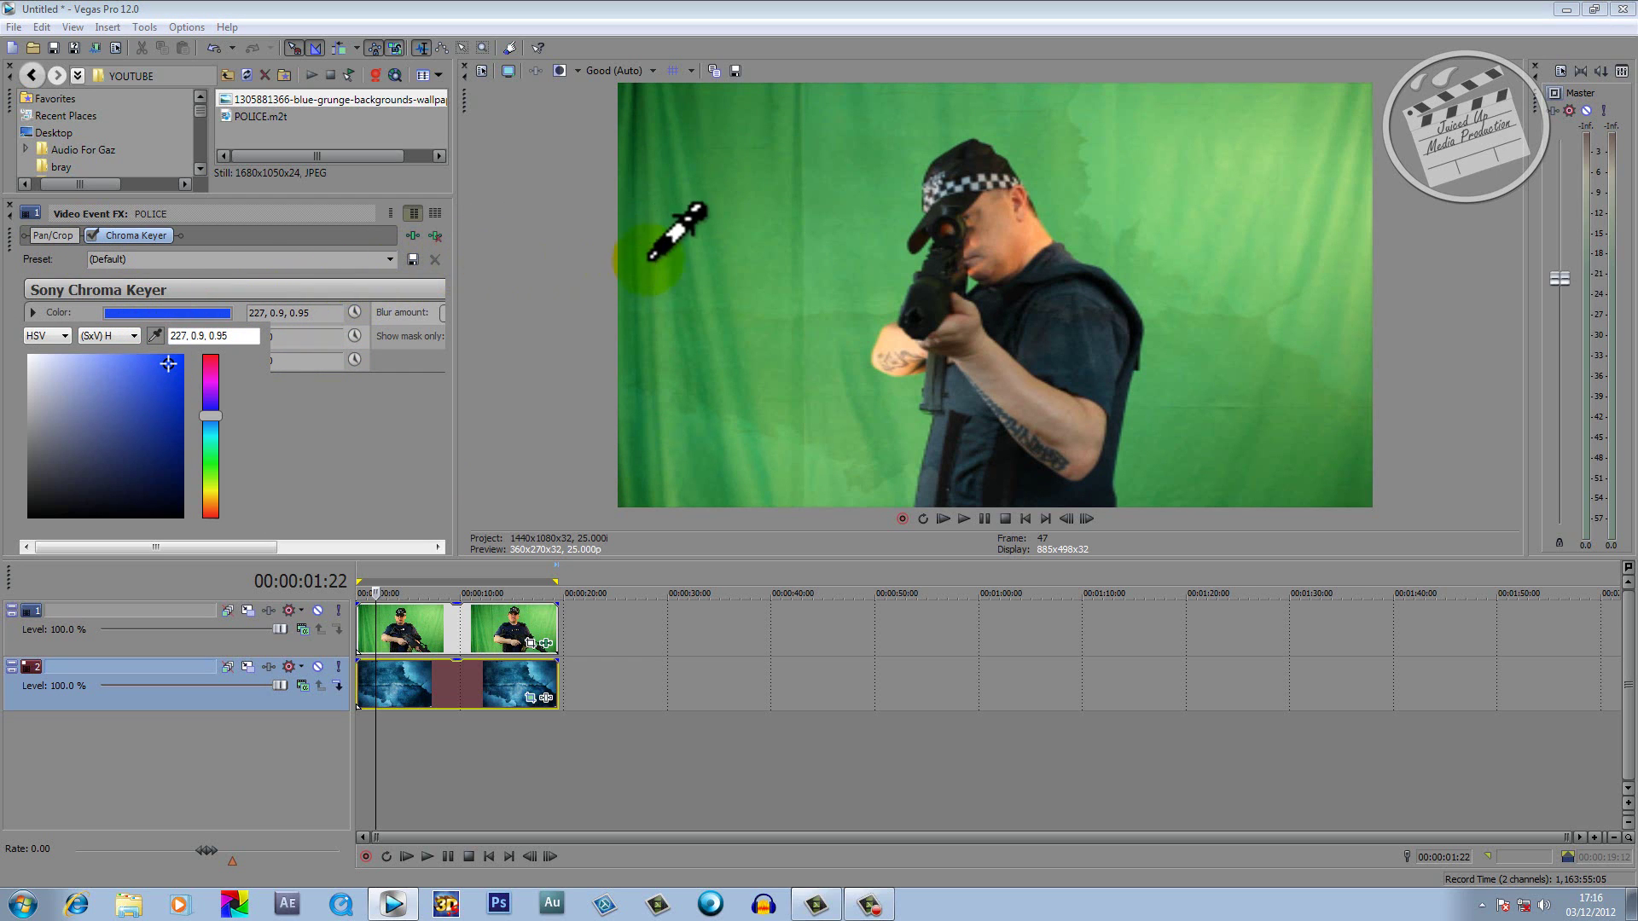
left_click(877, 265)
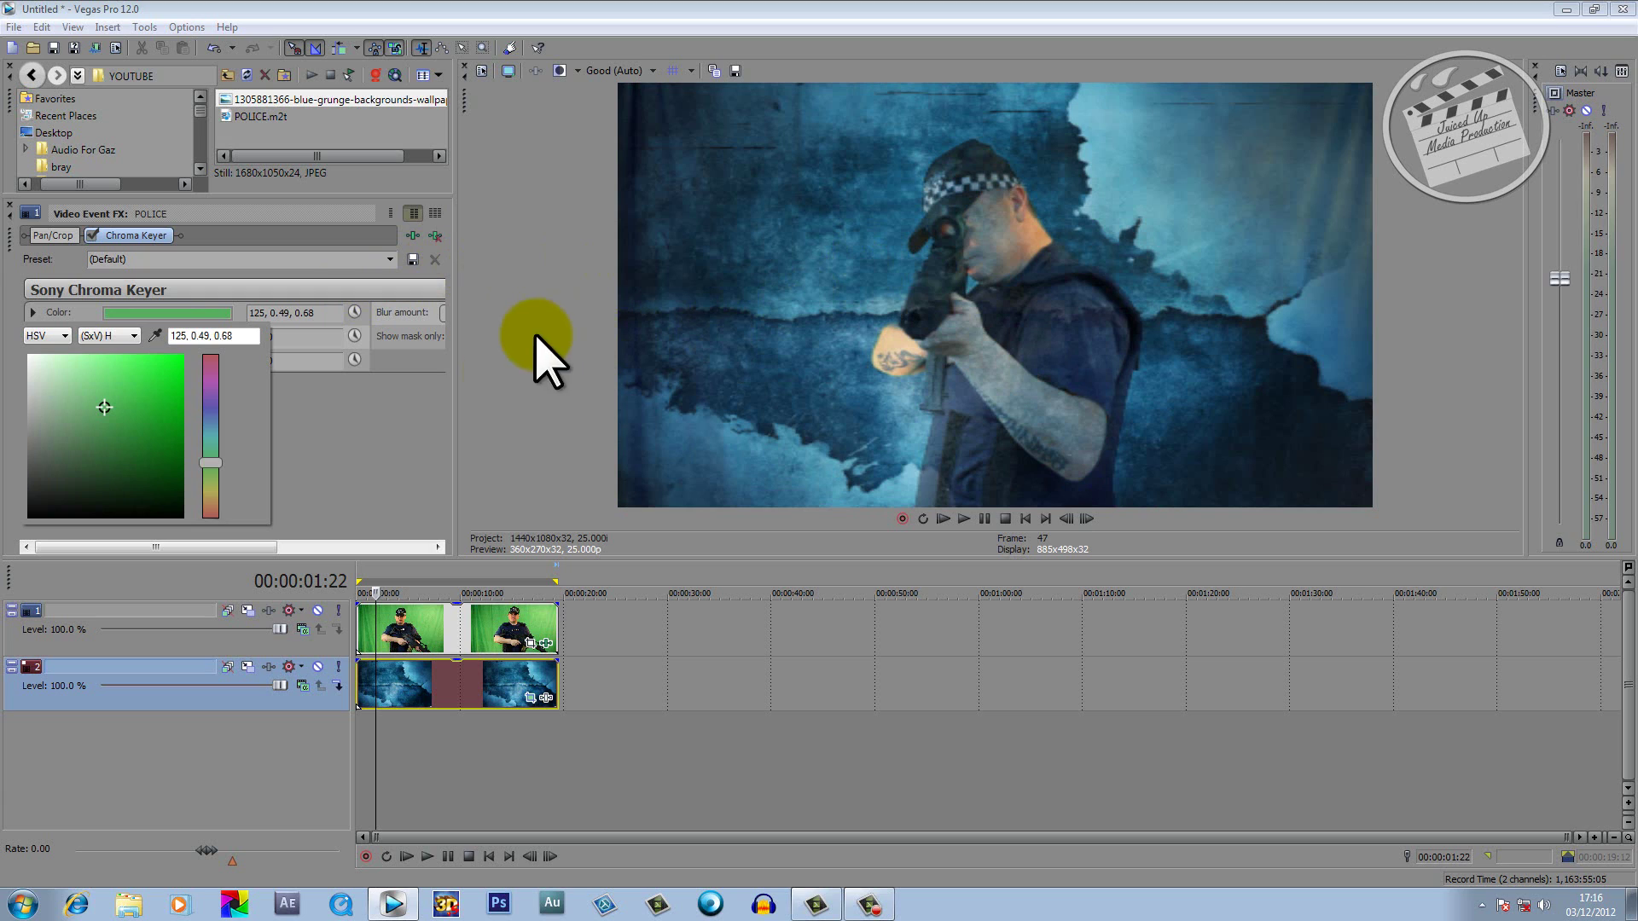
left_click(322, 483)
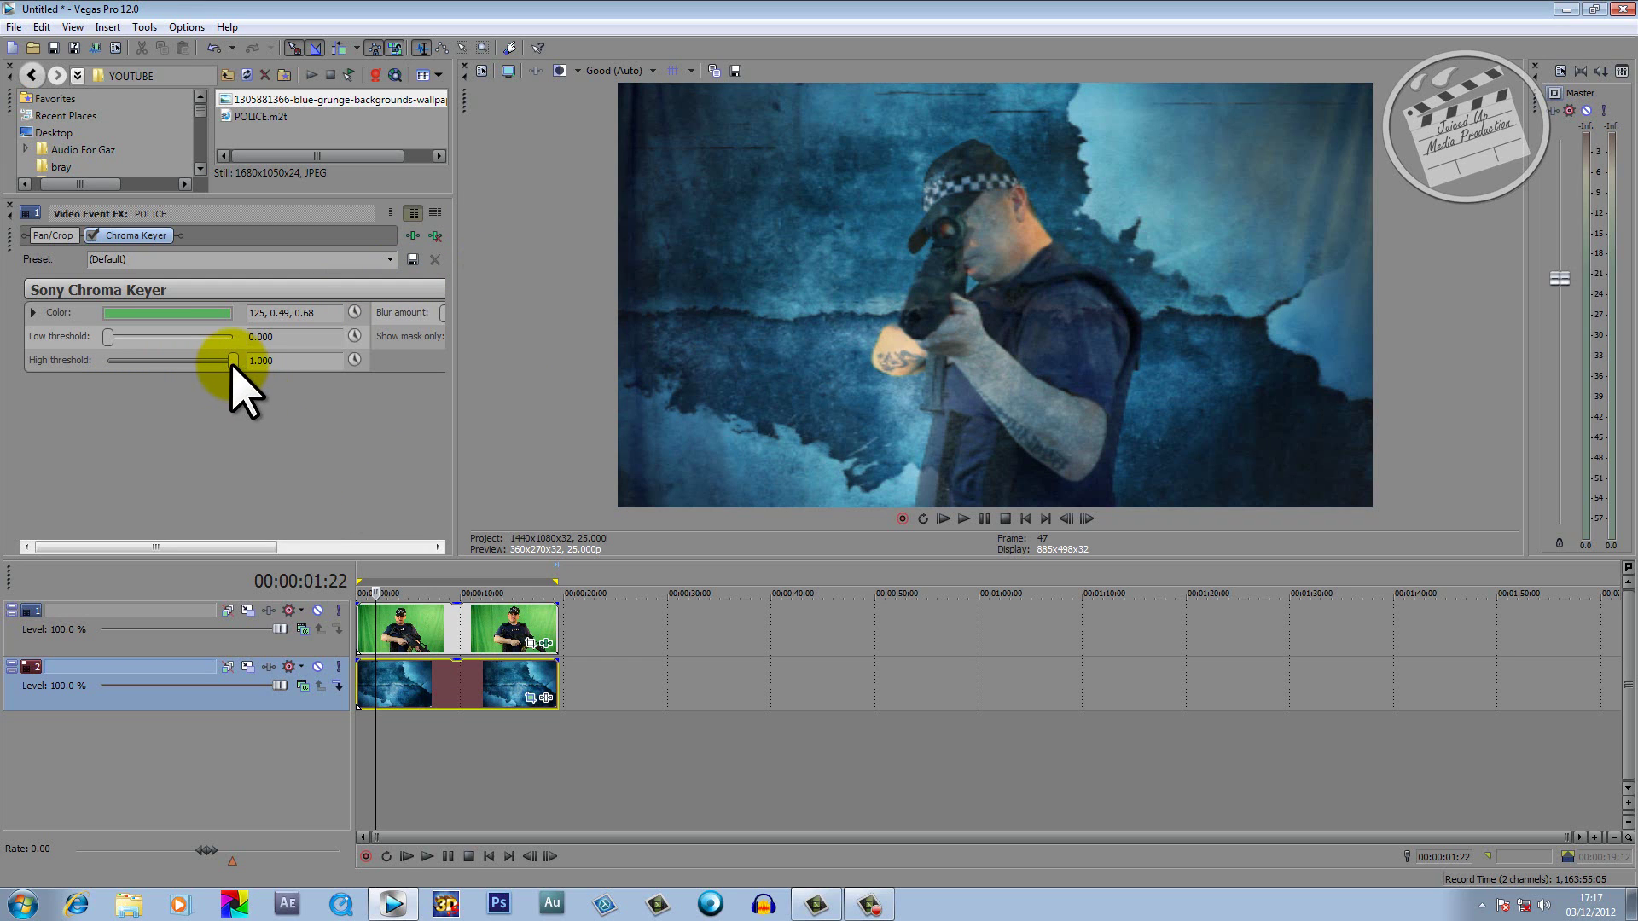
left_click_drag(229, 363, 188, 360)
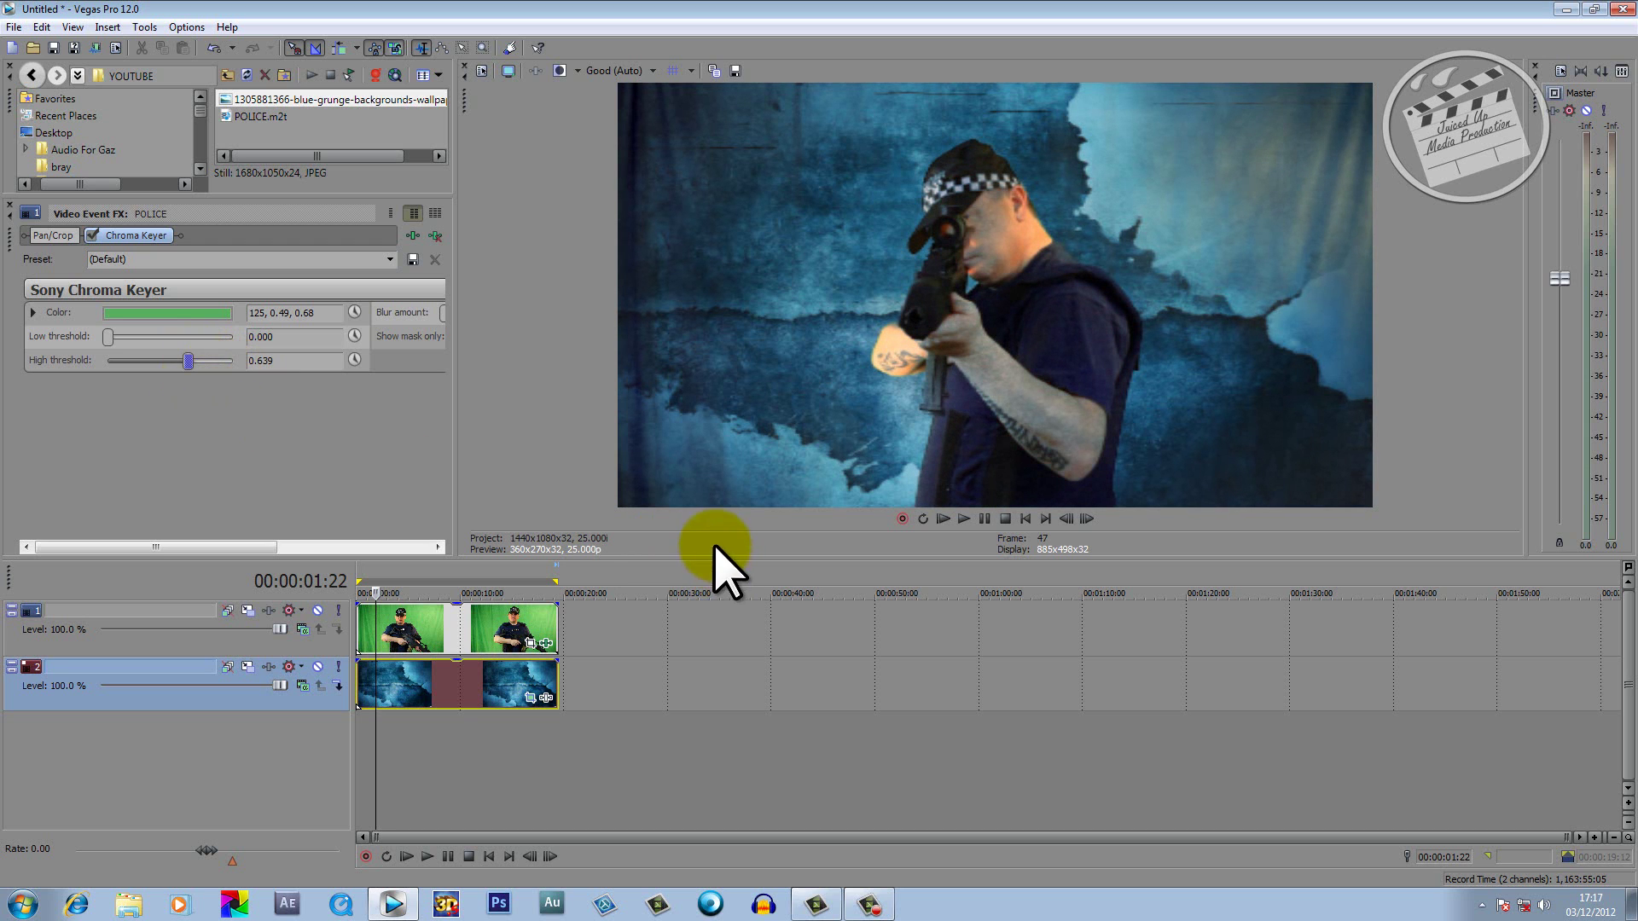
- Enlarge and widen the video preview pane
left_click_drag(713, 555, 728, 712)
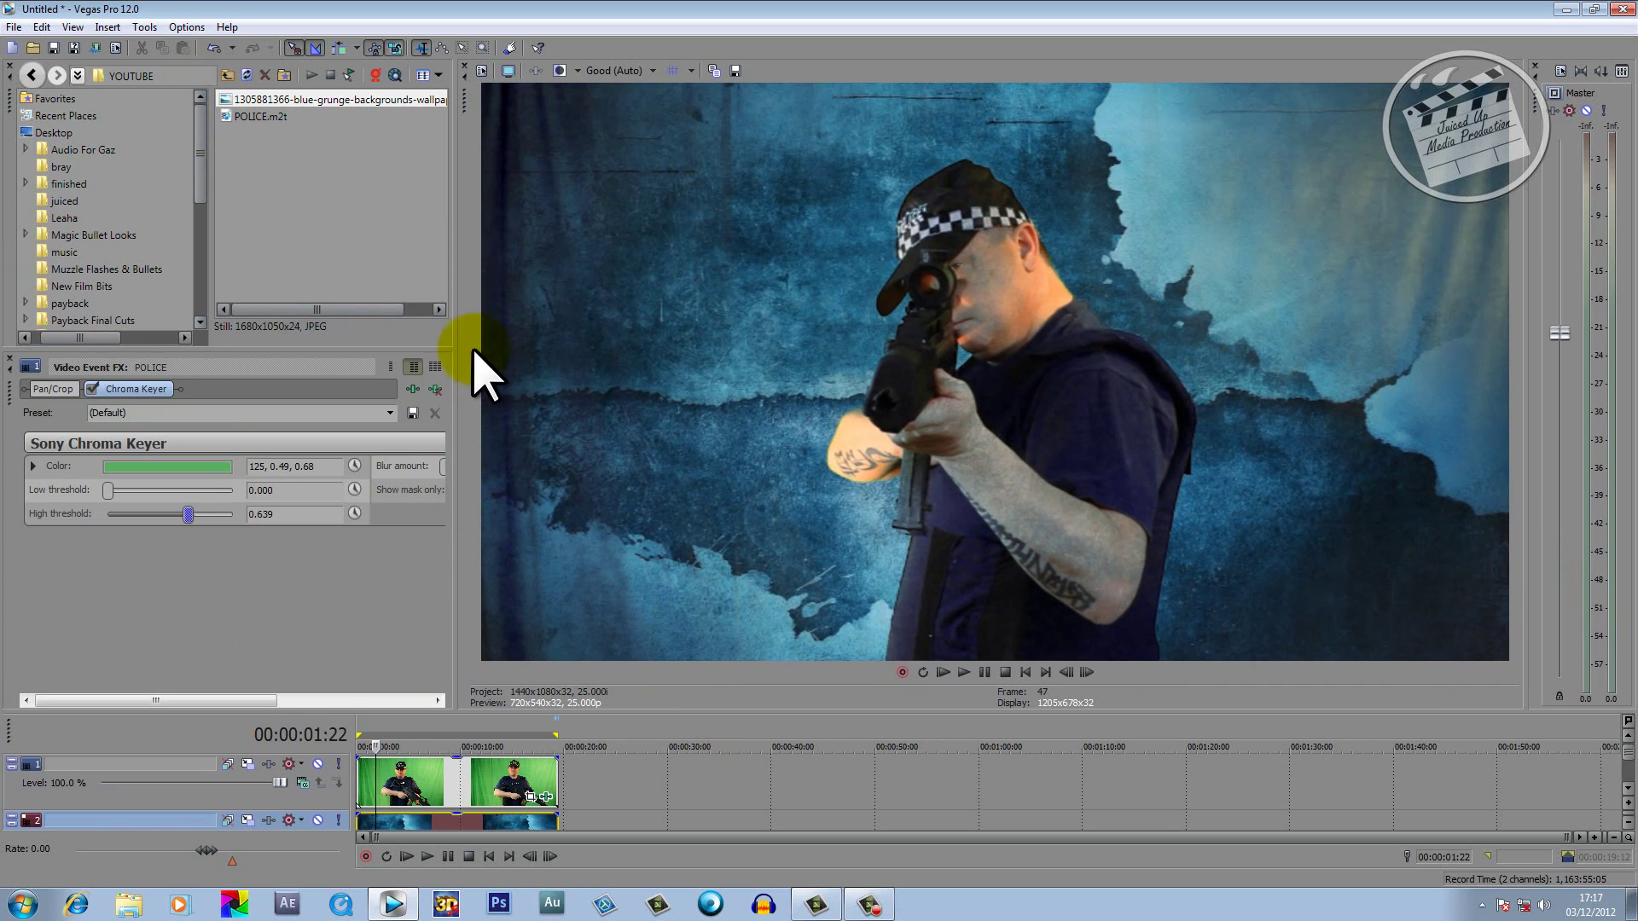
left_click_drag(452, 348, 274, 348)
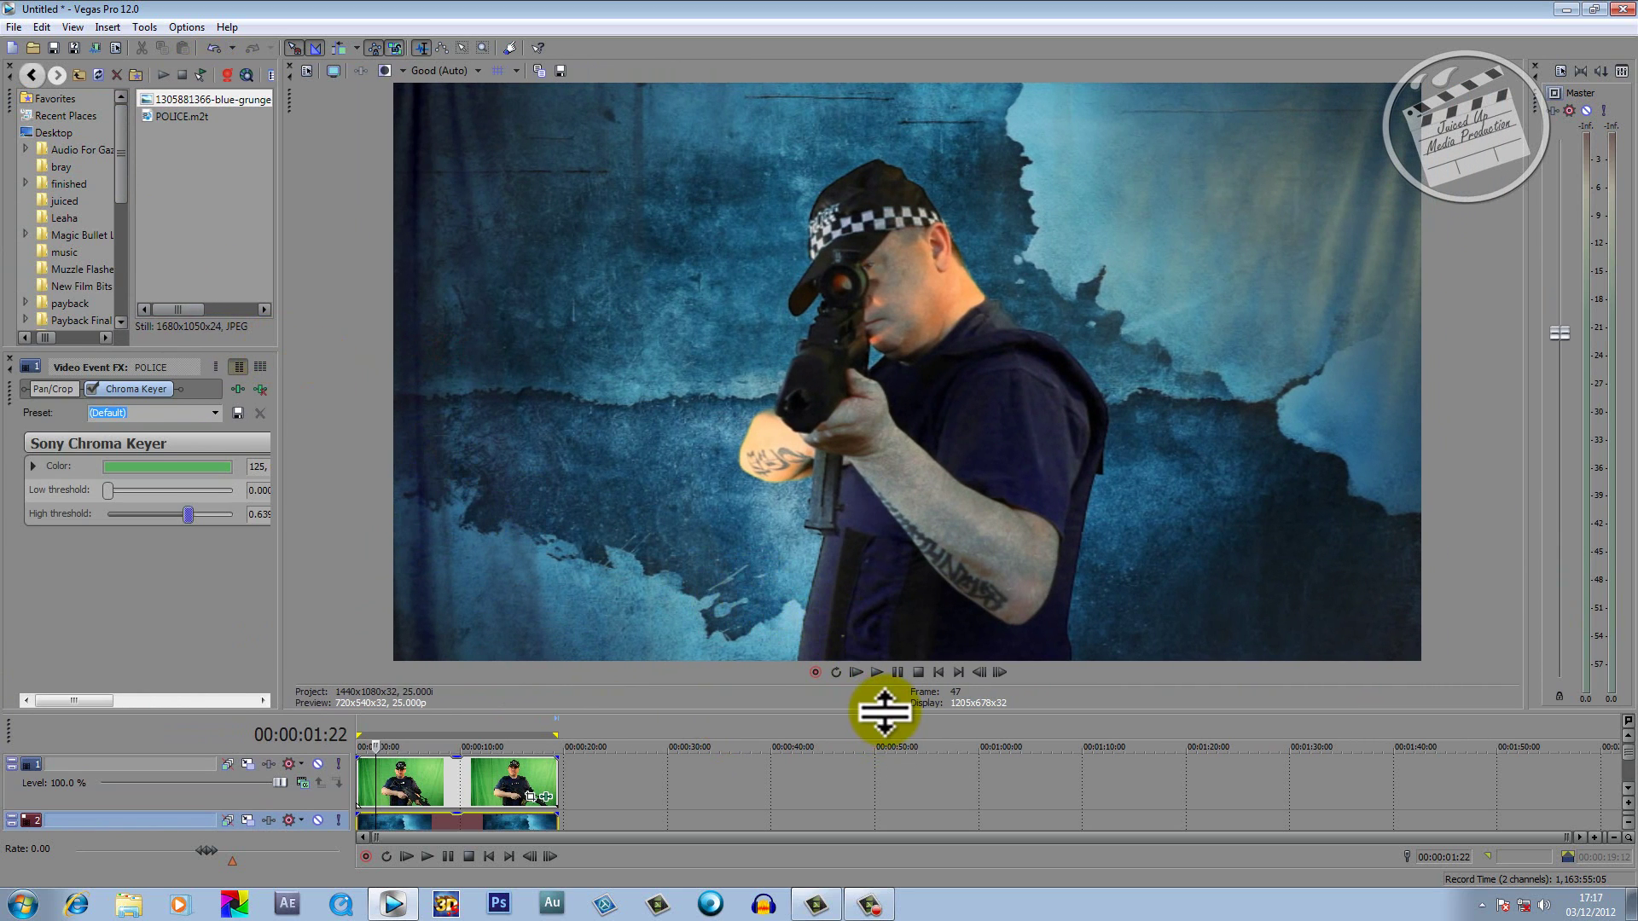
left_click_drag(884, 715, 887, 747)
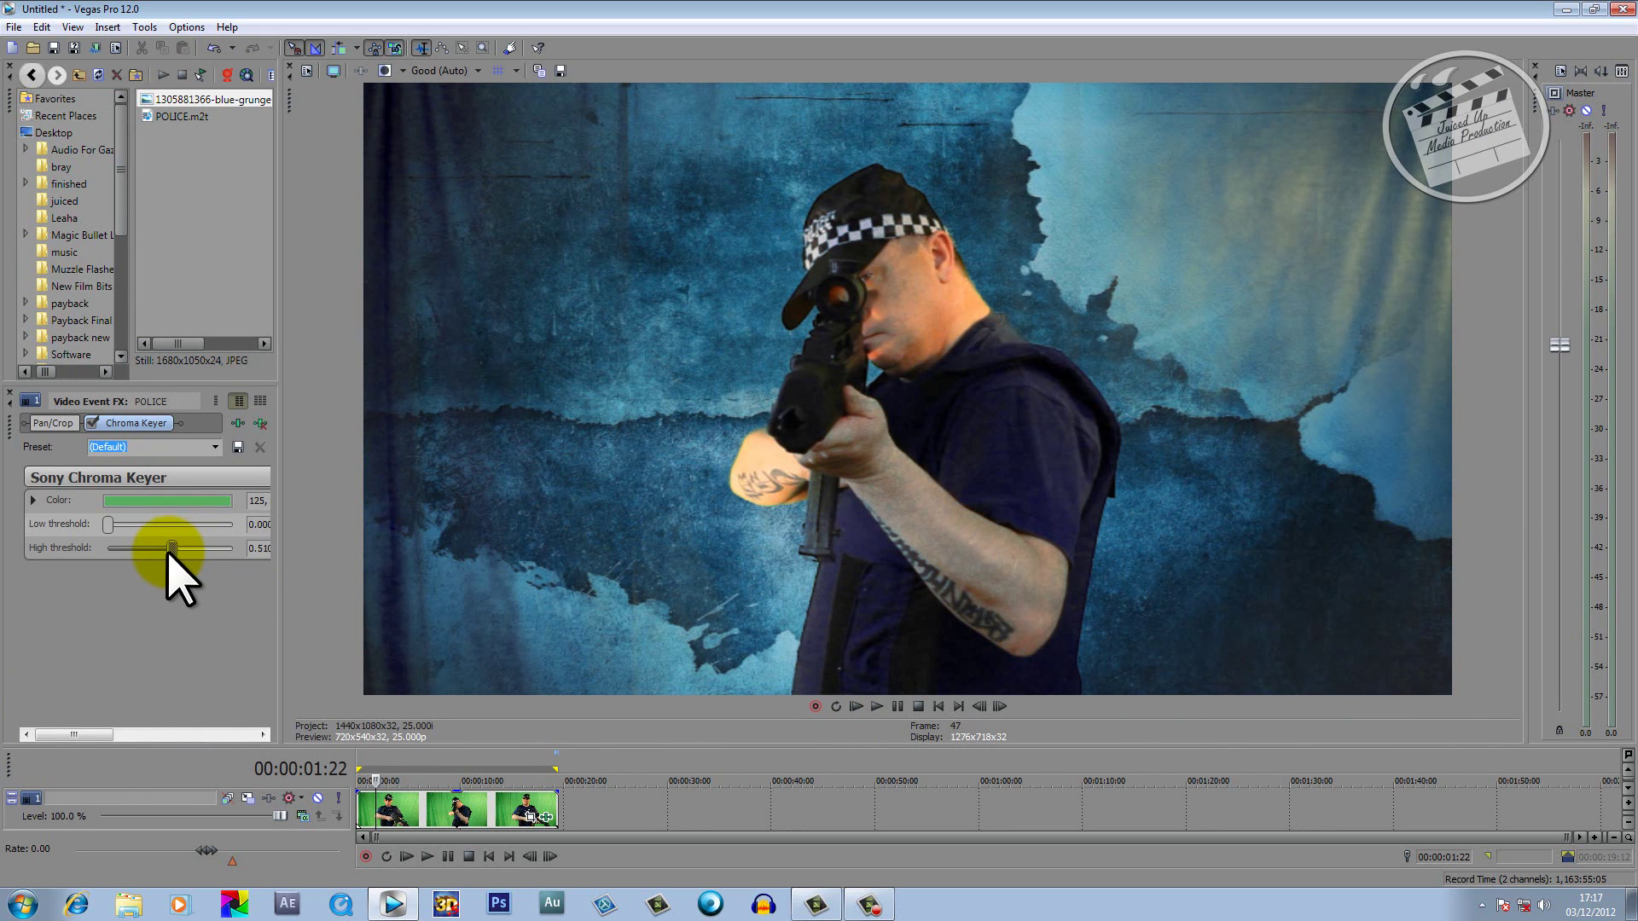
- Set the chroma key high threshold to 0.361 and low to 0.177, then reveal track 2
left_click_drag(168, 550, 149, 550)
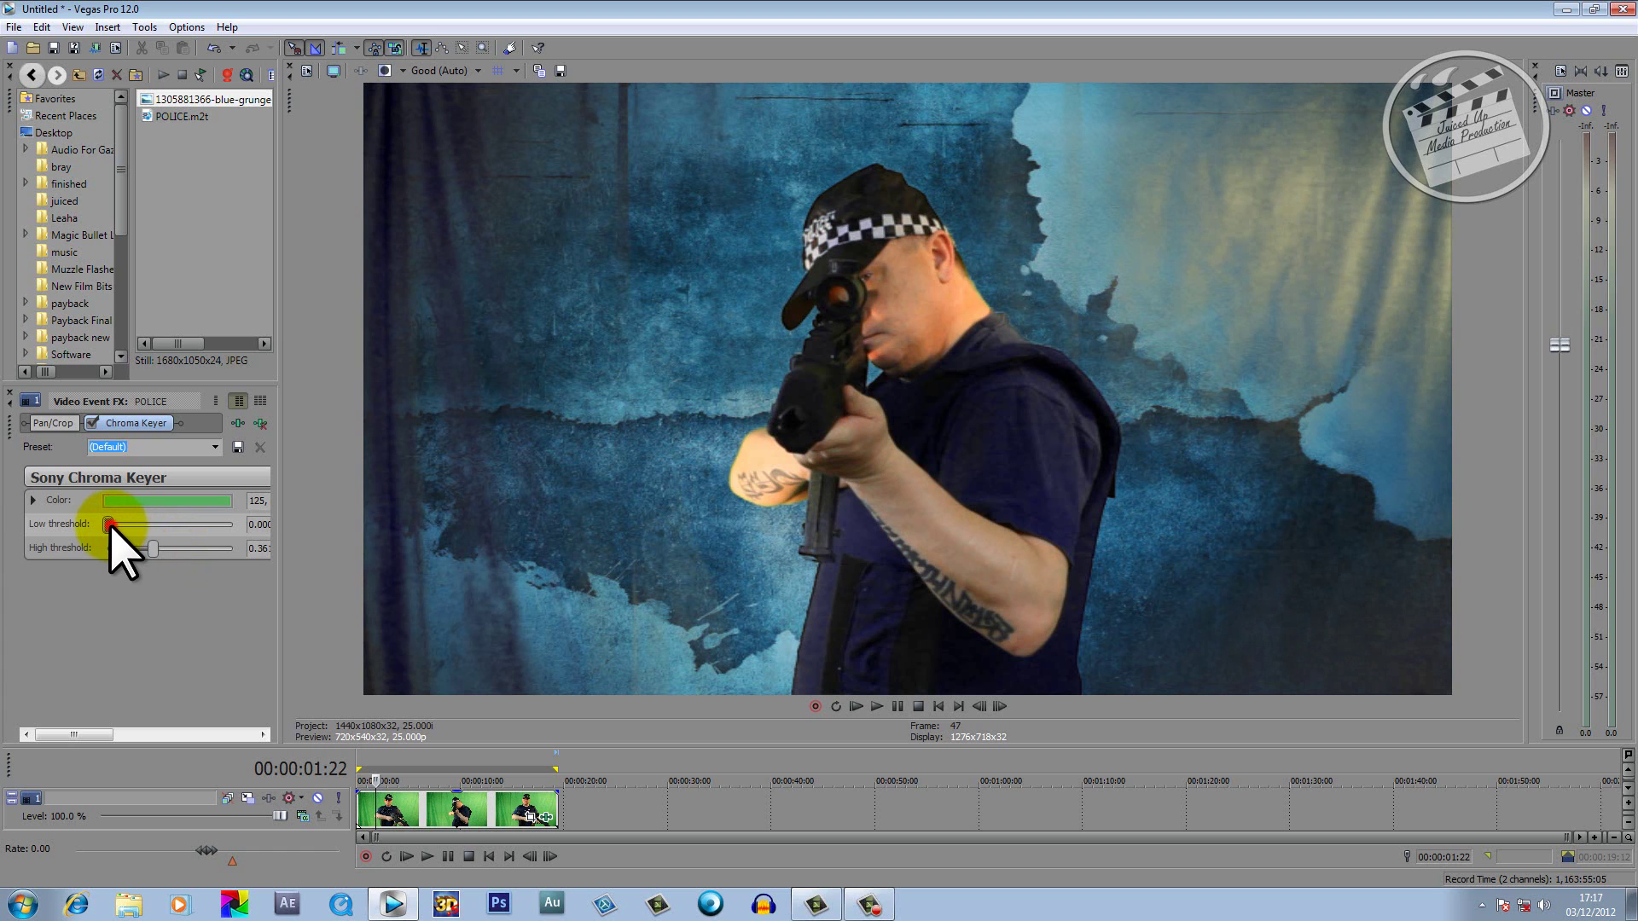
left_click_drag(113, 526, 119, 526)
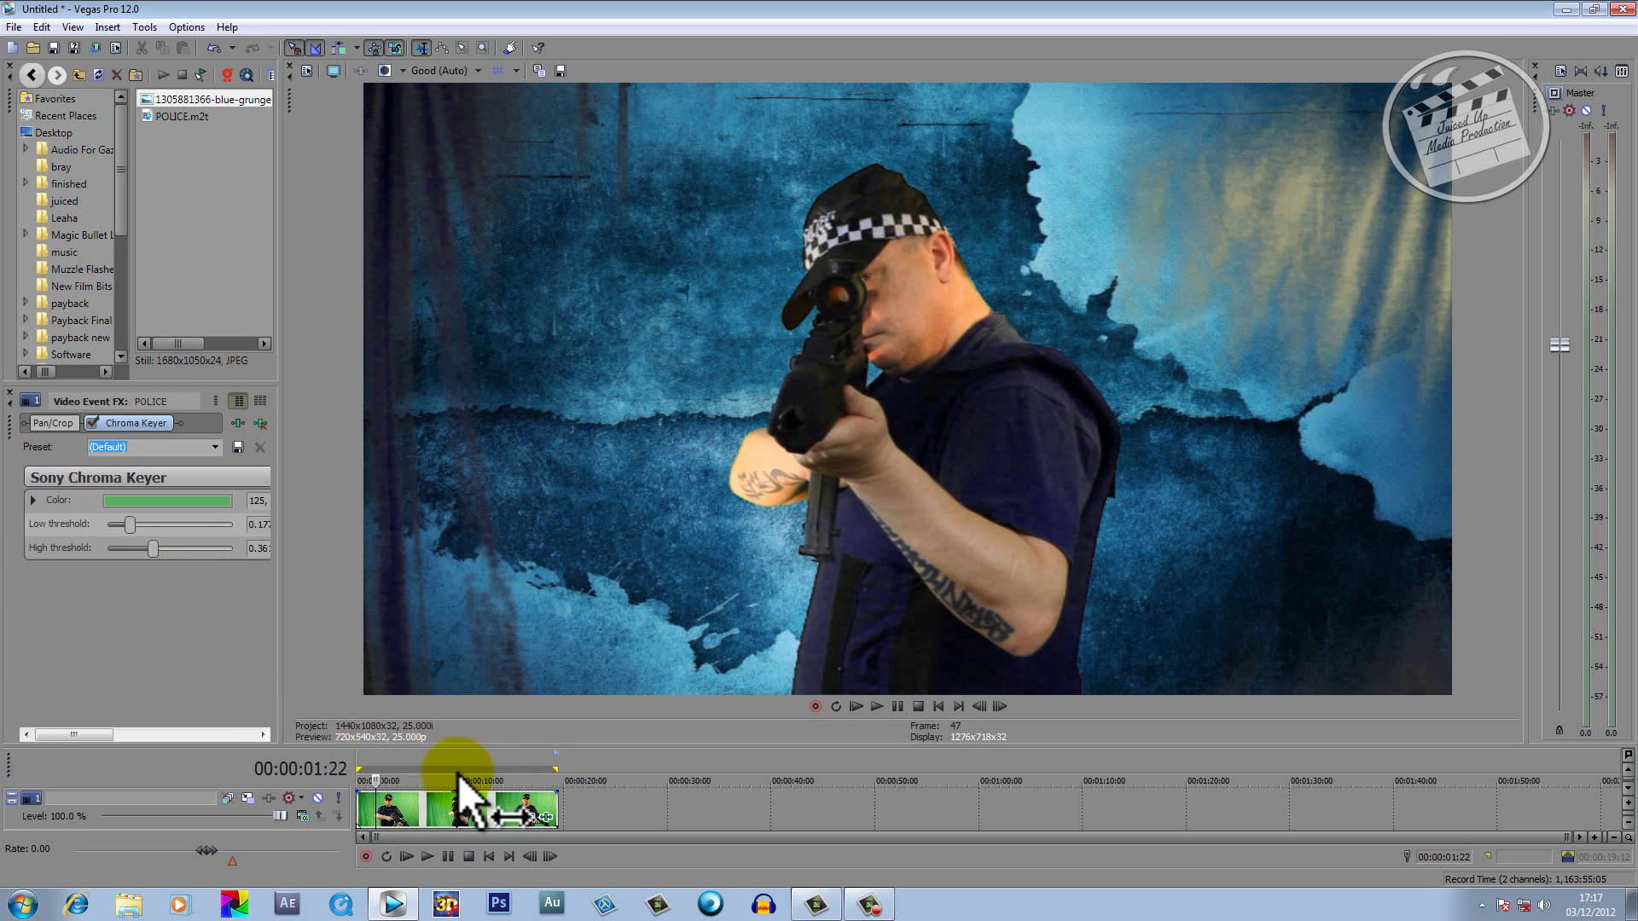
left_click_drag(458, 744, 454, 670)
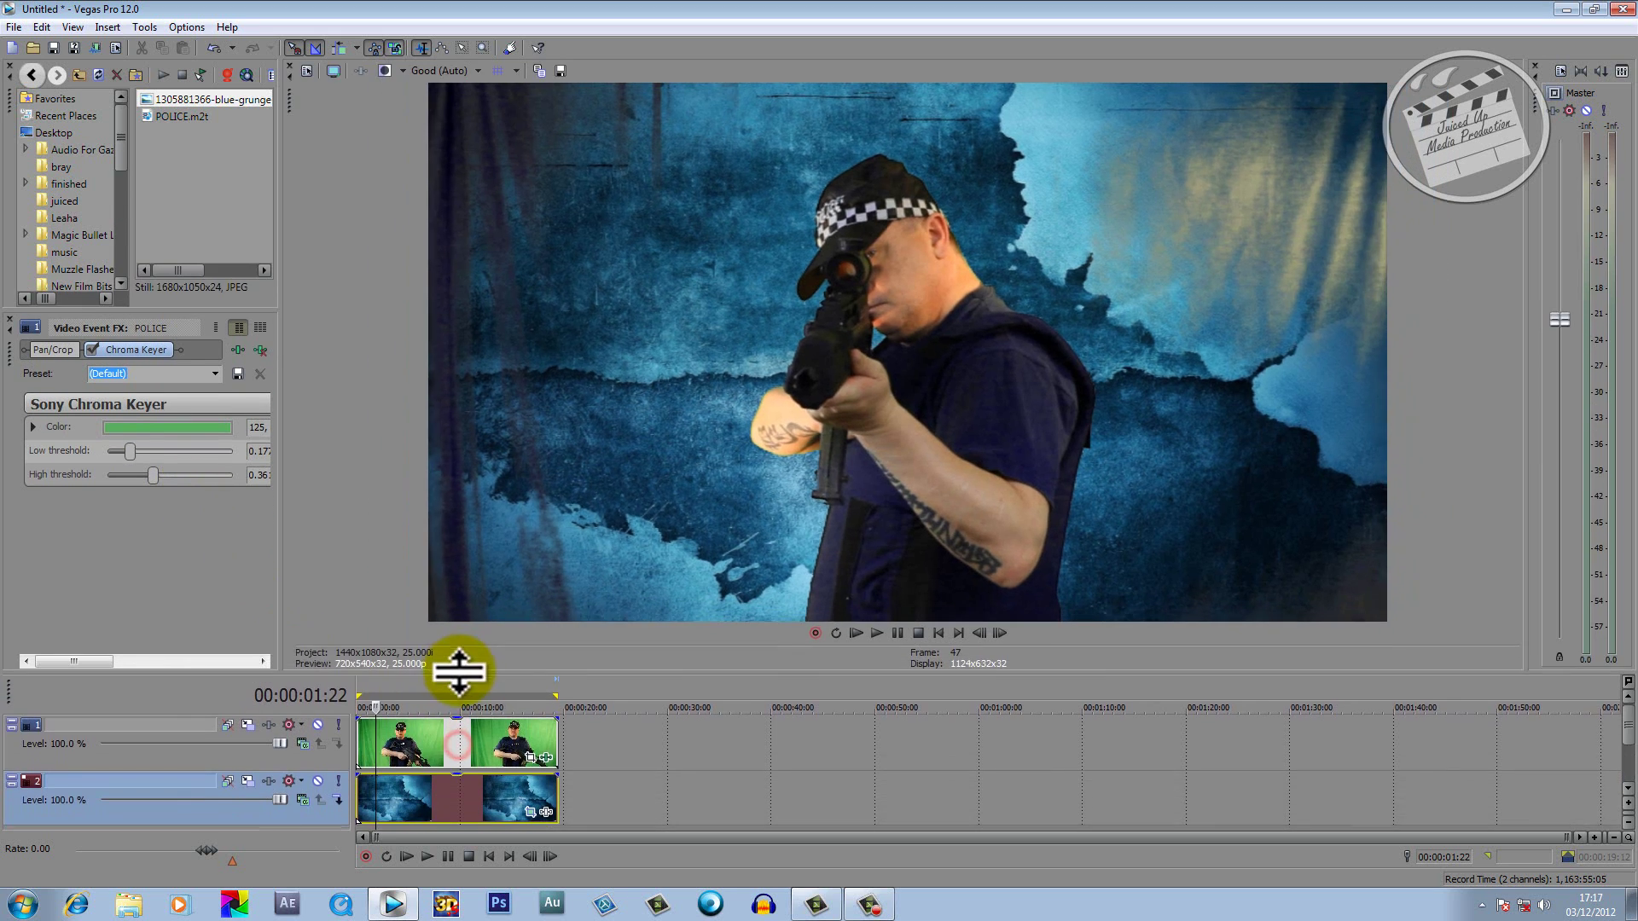
- Open the POLICE clip's Event Pan/Crop, widen and zoom the workspace, and enable Mask
left_click(530, 756)
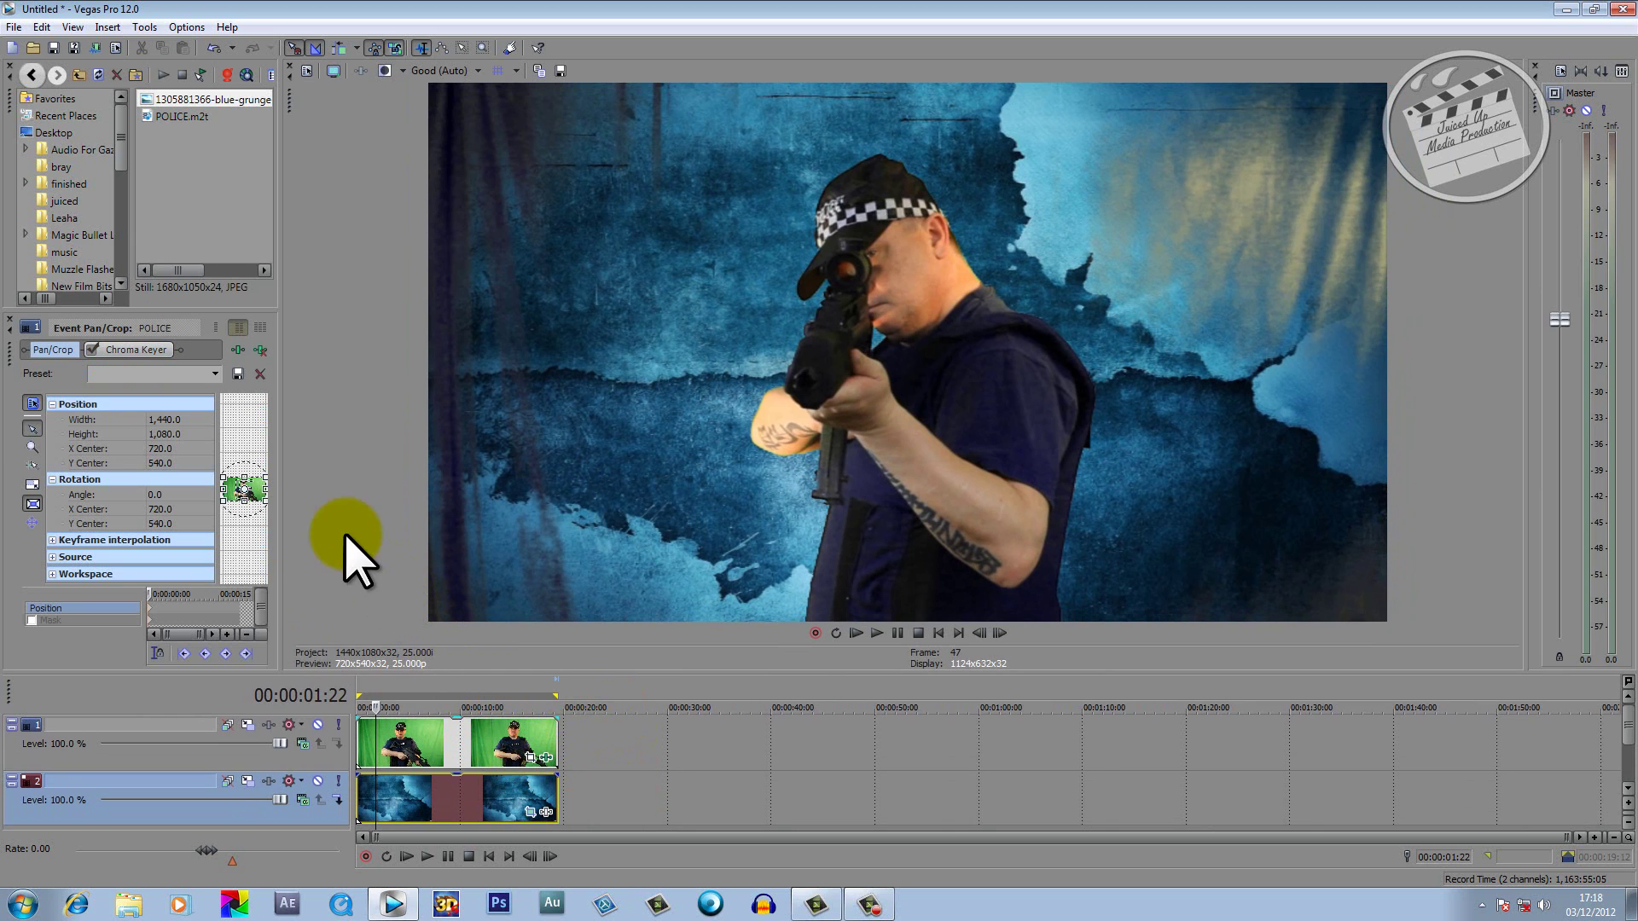
left_click_drag(281, 523, 638, 523)
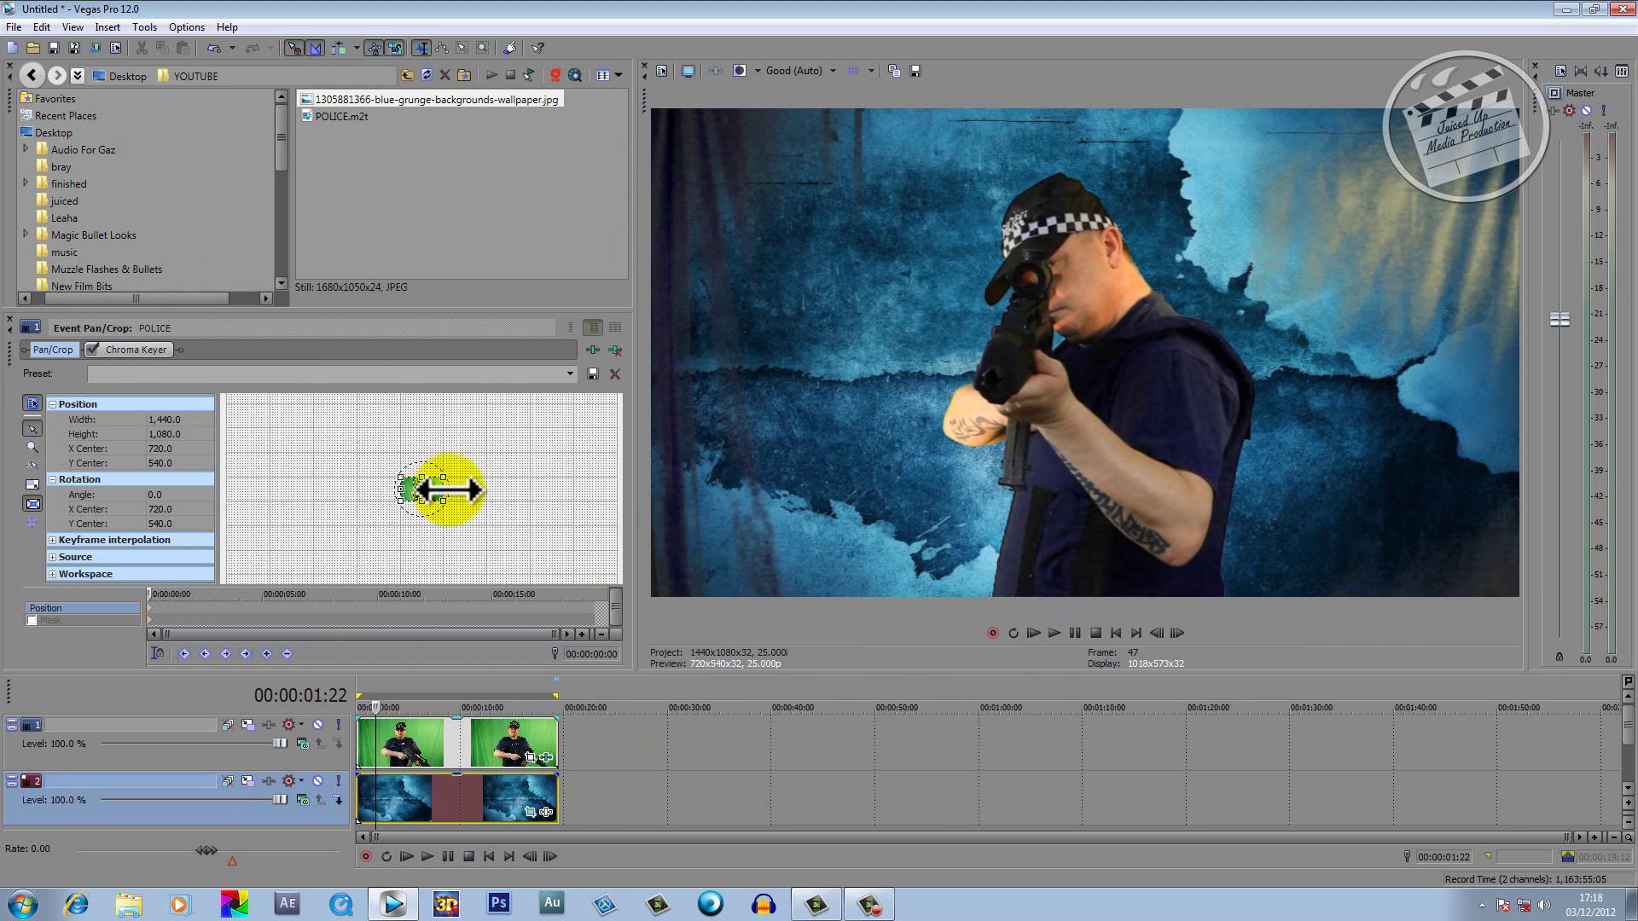
scroll(446, 490, "up", 5)
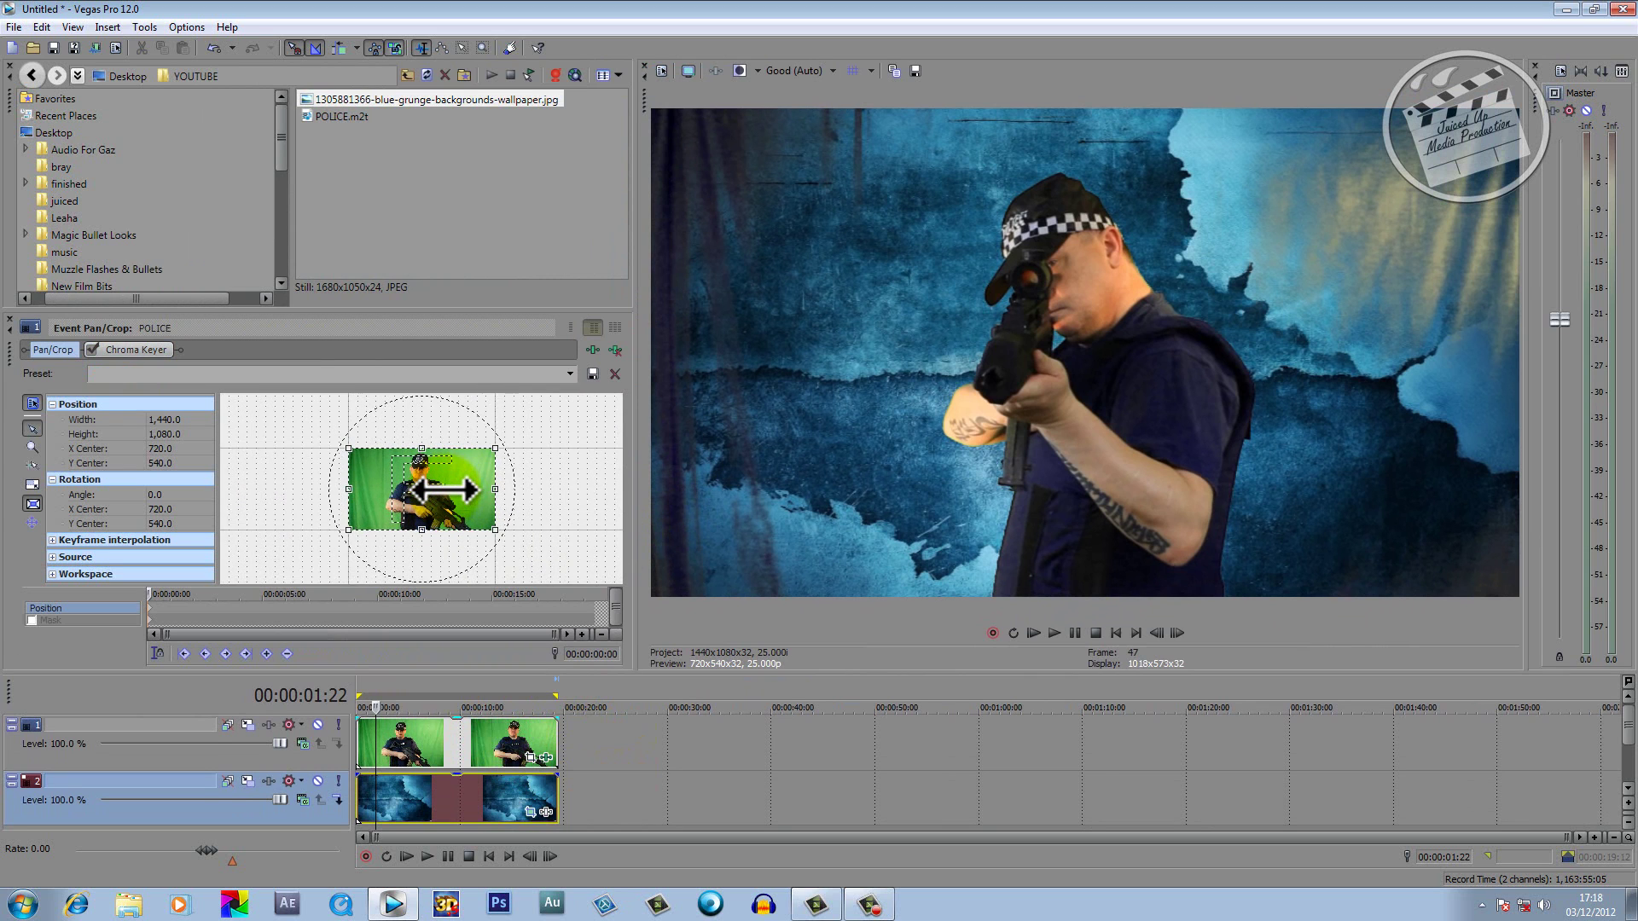
scroll(447, 490, "up", 3)
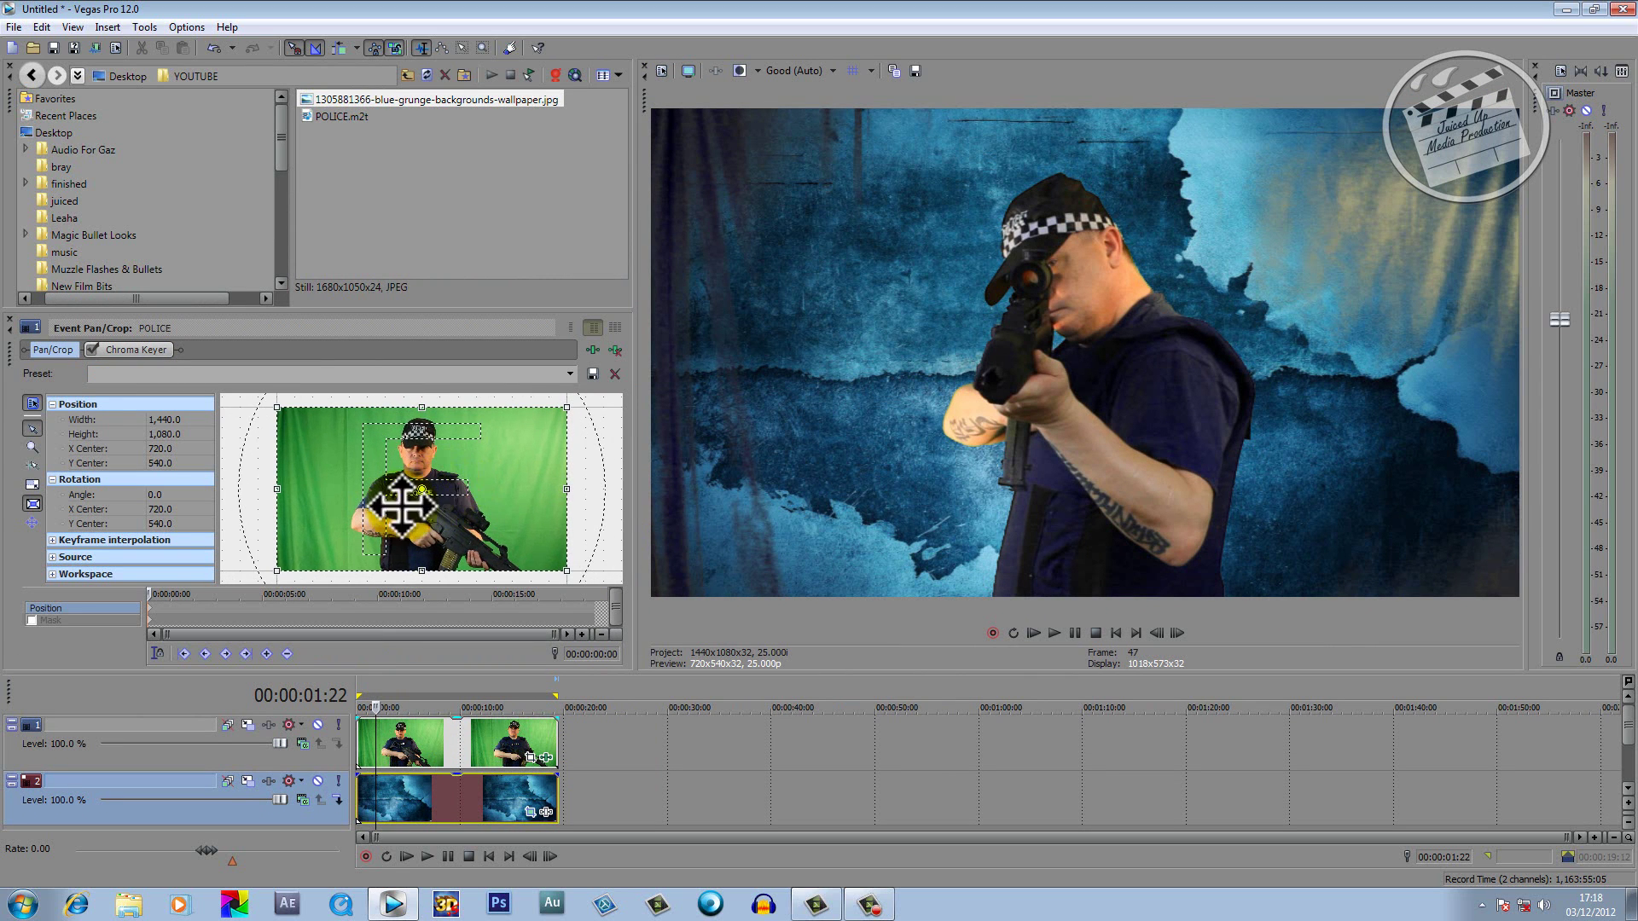
left_click(33, 620)
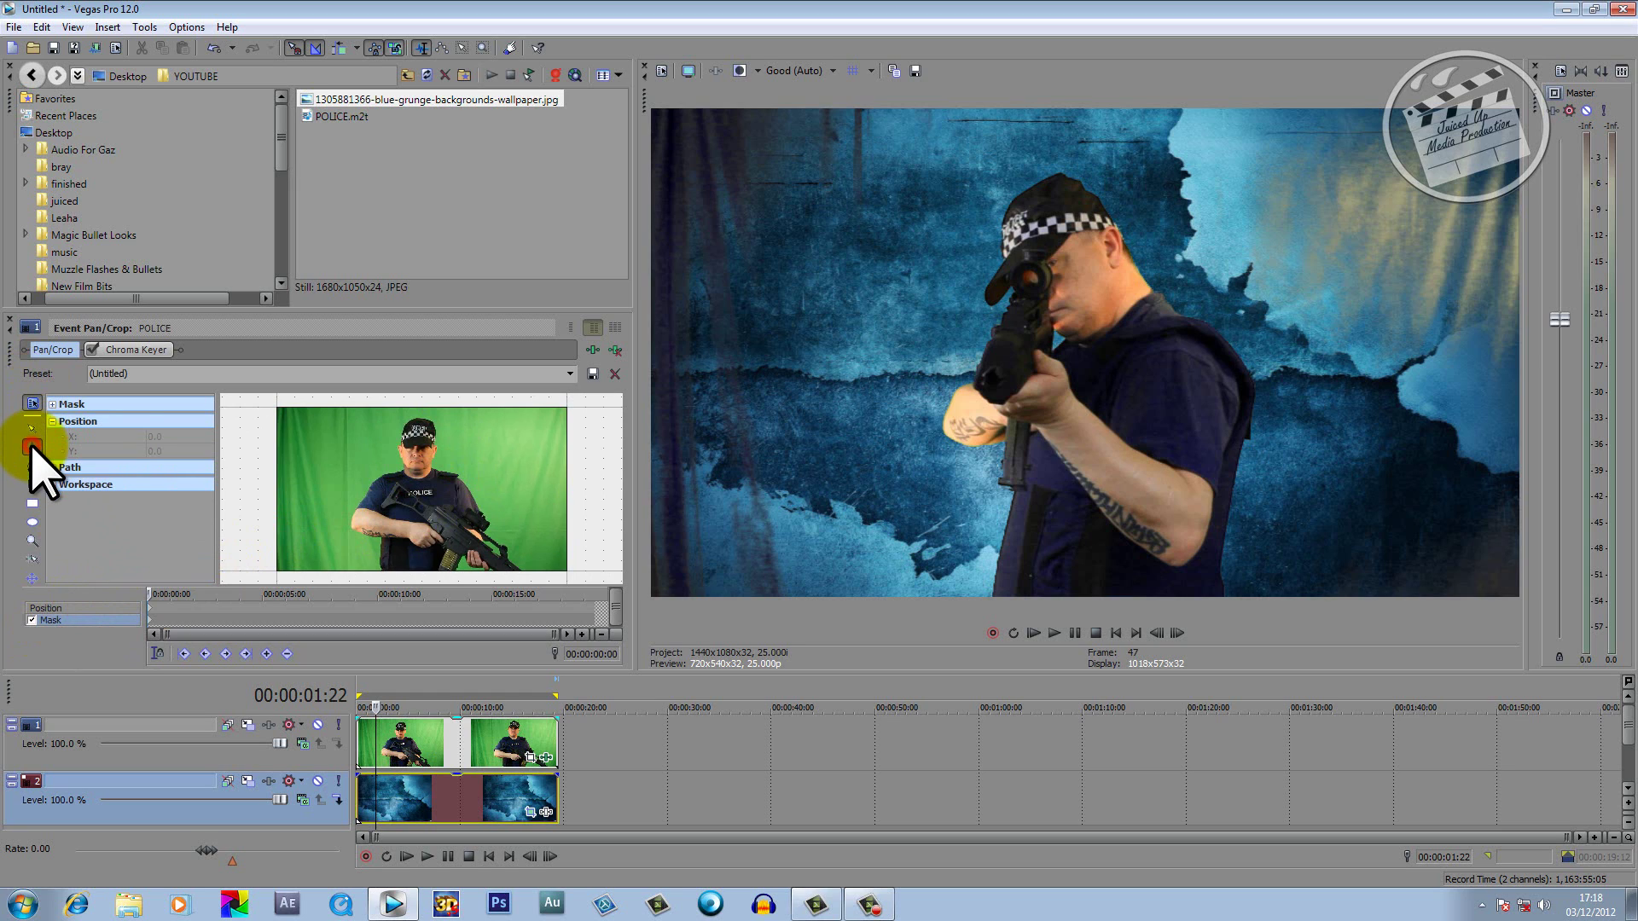
- With the Anchor Creation Tool, place mask points up the officer's left side to his cap
left_click(31, 447)
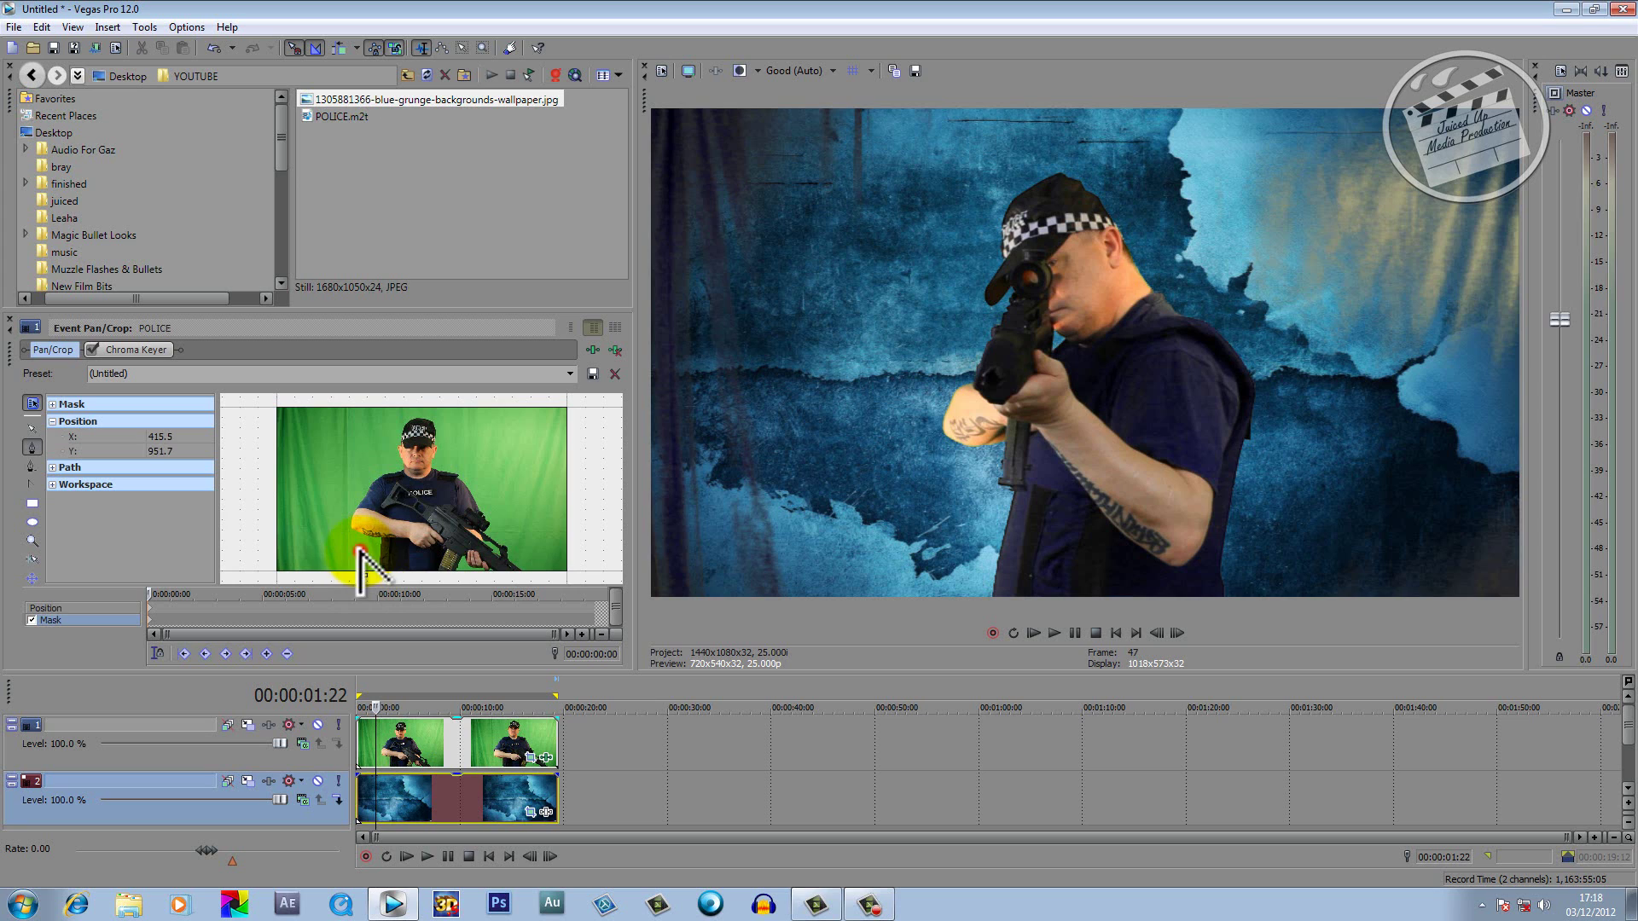
left_click(359, 551)
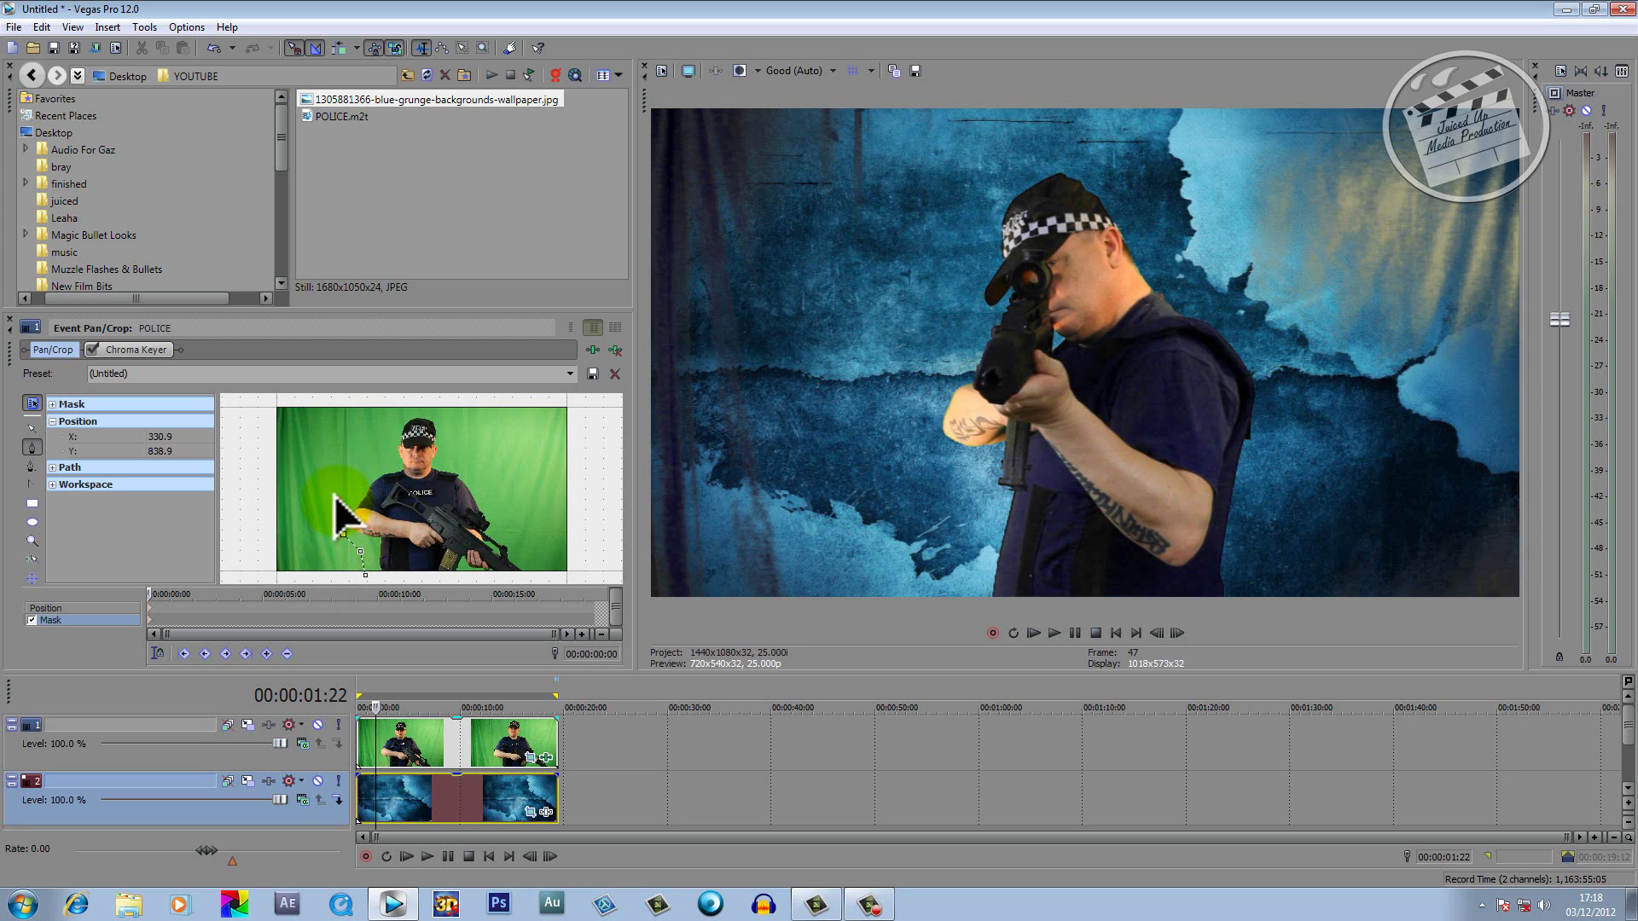
left_click(337, 501)
left_click(357, 478)
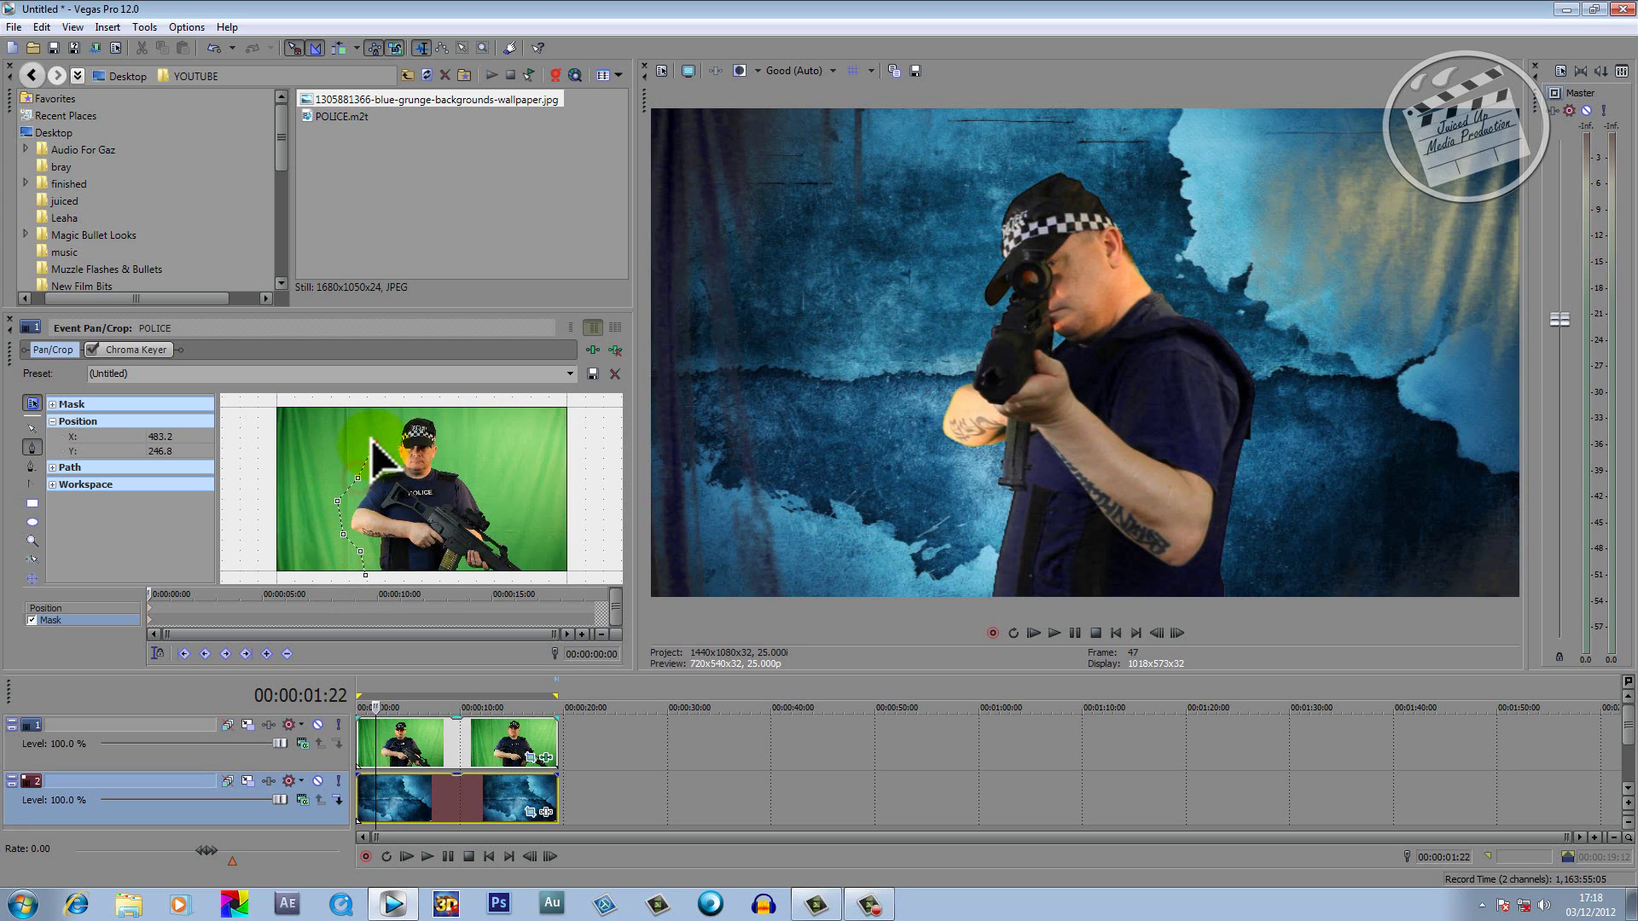
left_click(374, 445)
left_click(386, 417)
left_click(412, 409)
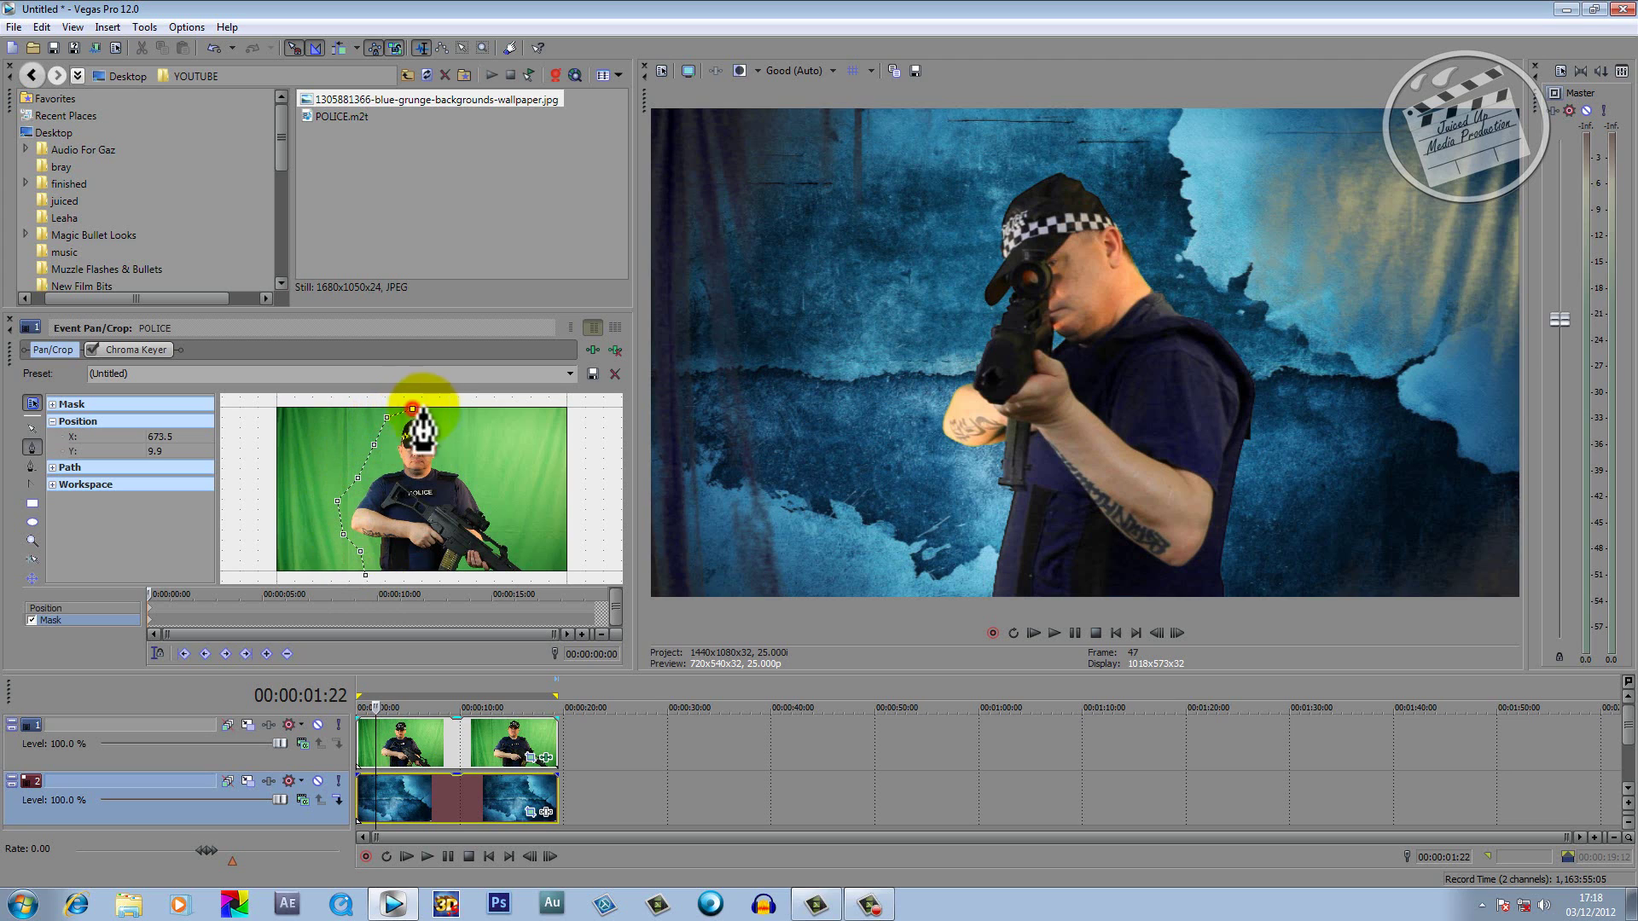
left_click(441, 412)
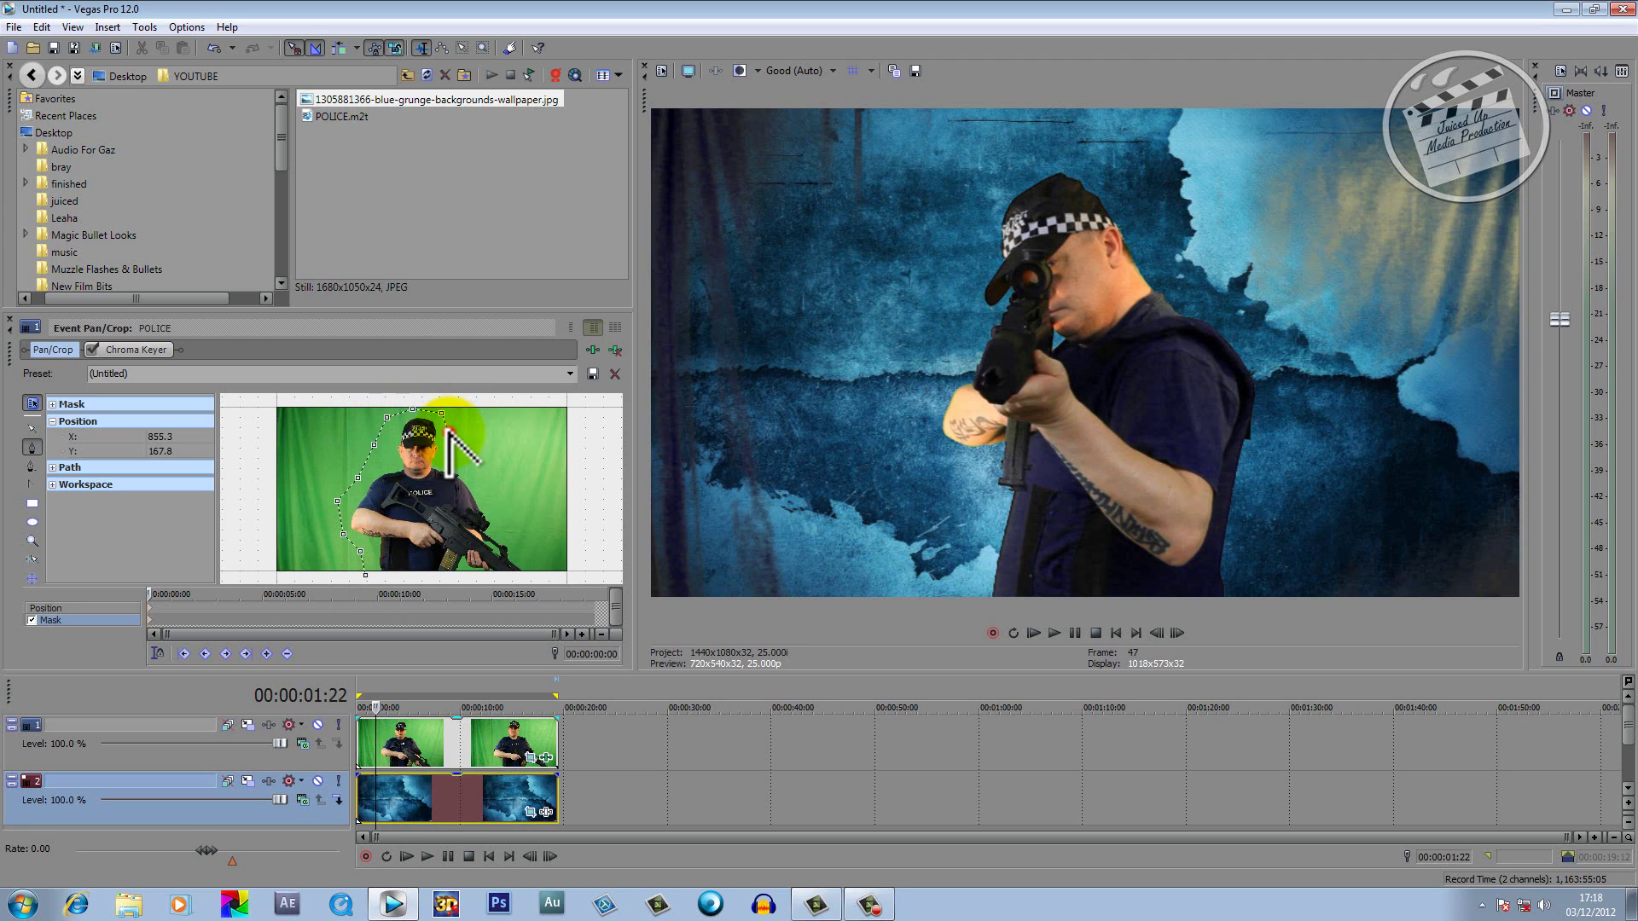
- Continue the mask down the officer's right side and close it at the first point
left_click(448, 432)
left_click(455, 452)
left_click(468, 469)
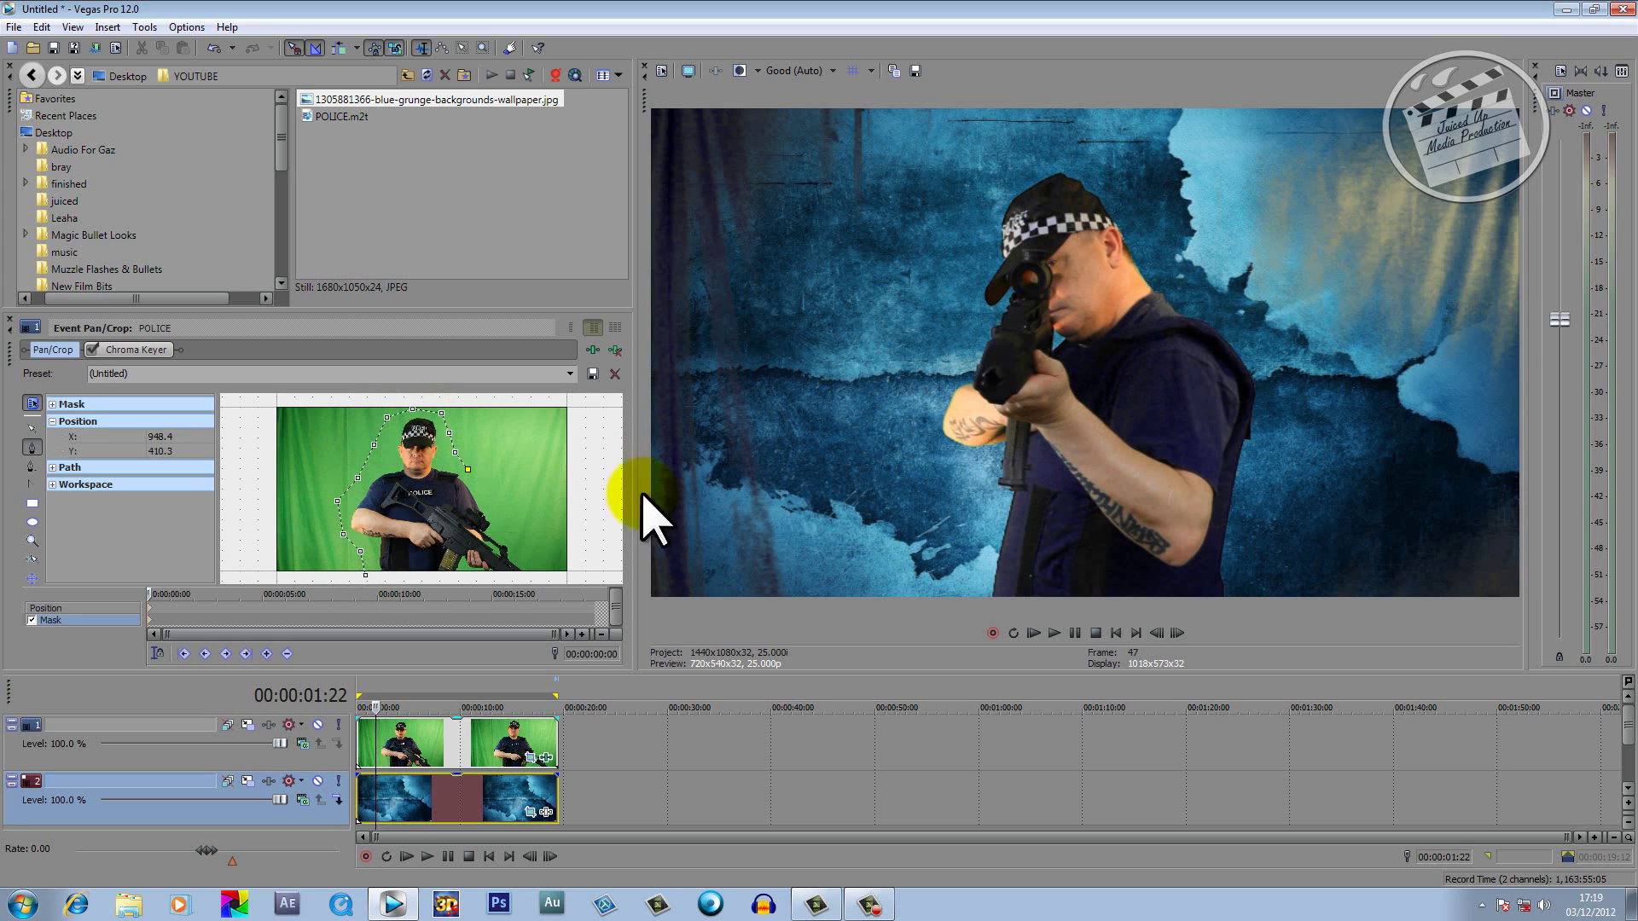
left_click(491, 508)
left_click(514, 526)
left_click(538, 547)
left_click(547, 574)
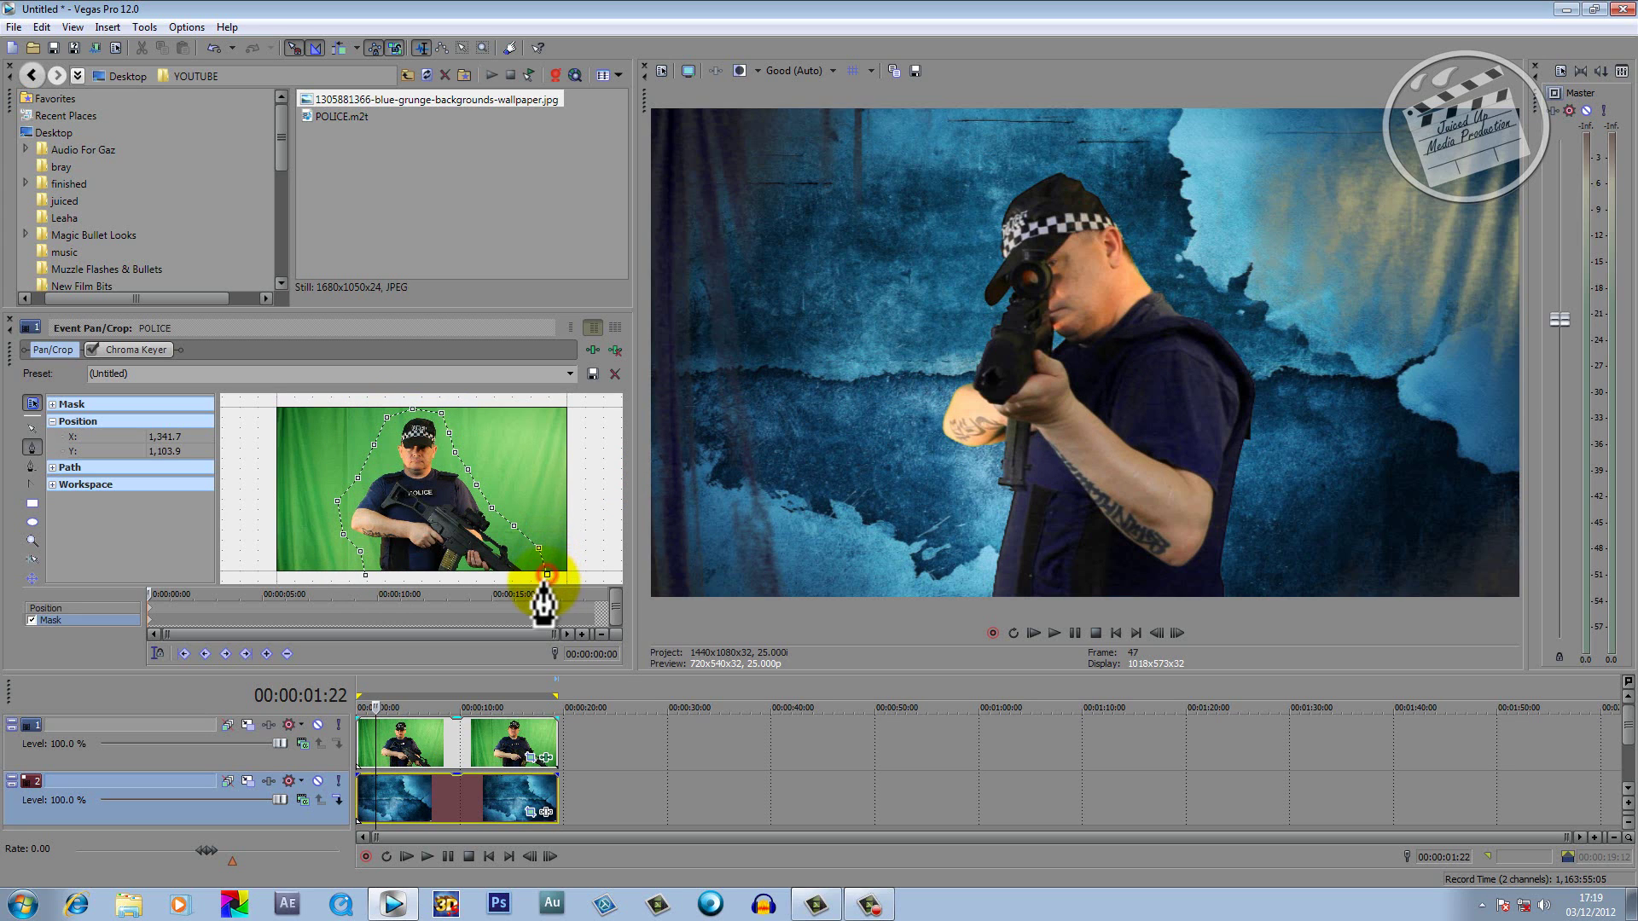
left_click(365, 575)
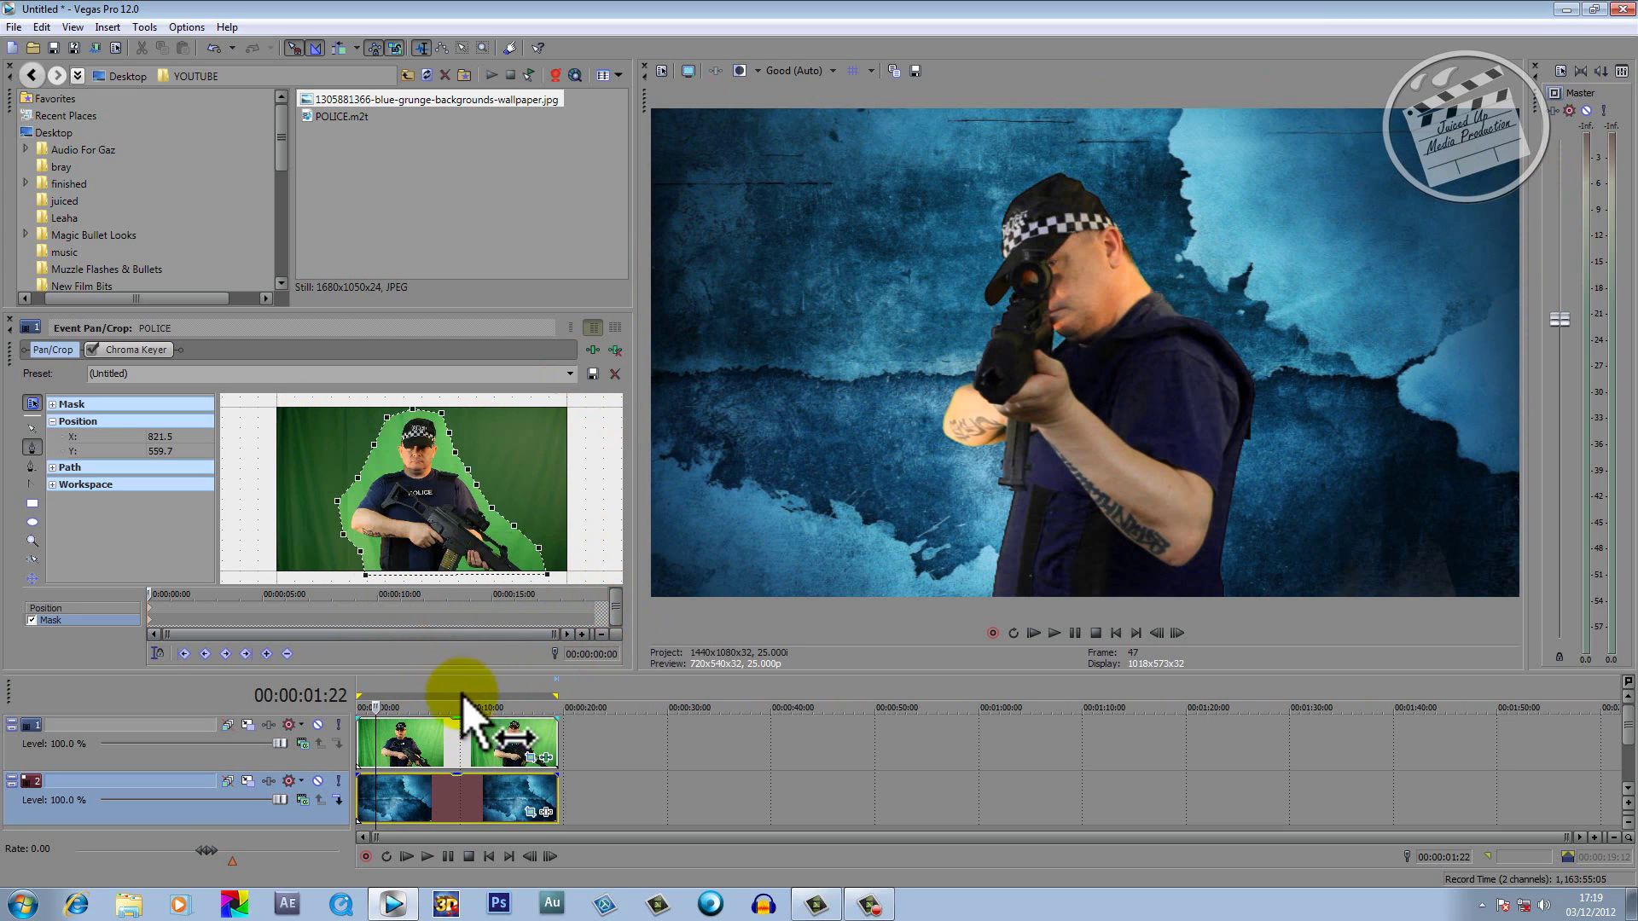
- Reopen Sony Chroma Keyer on the police clip and set its blur amount to 0.034
left_click(527, 750)
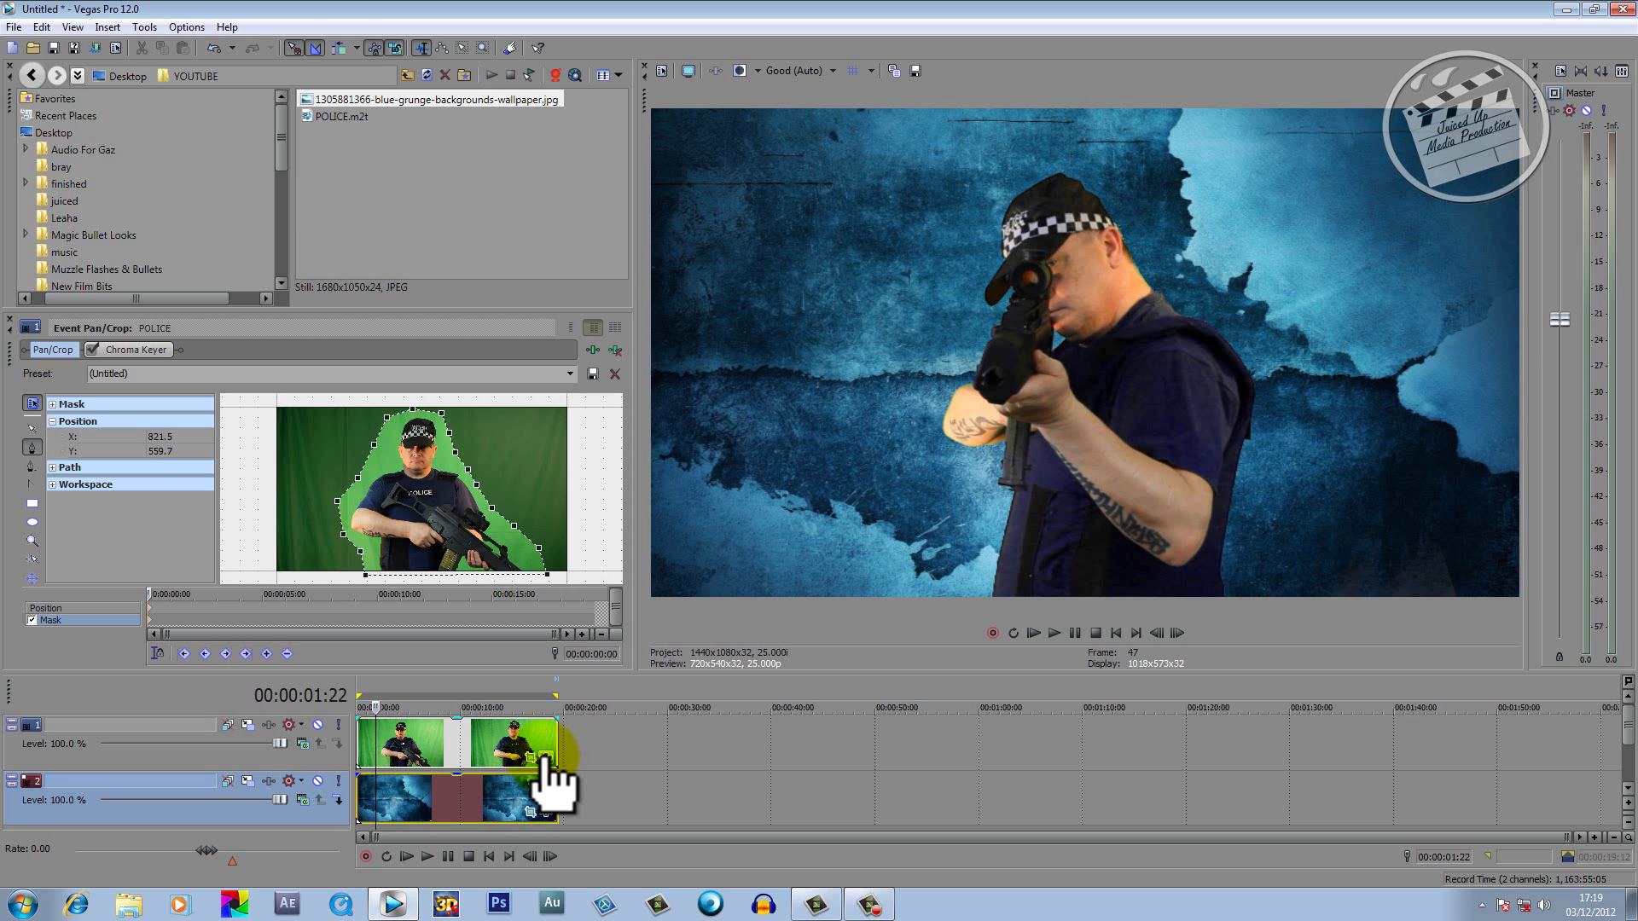
left_click(547, 756)
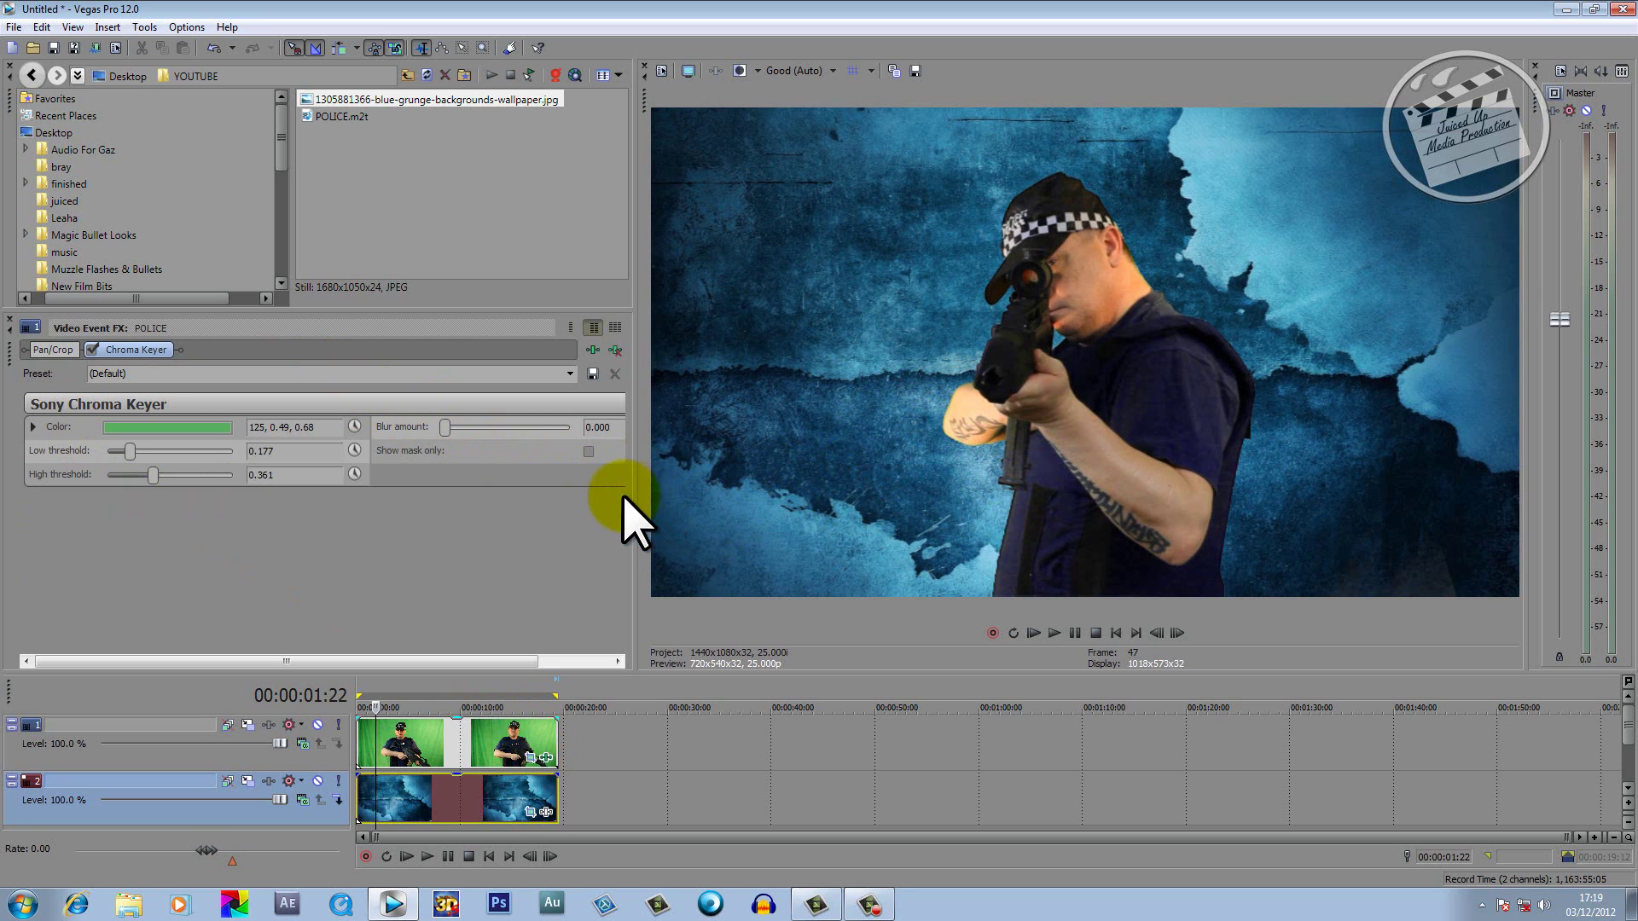
left_click_drag(633, 497, 302, 488)
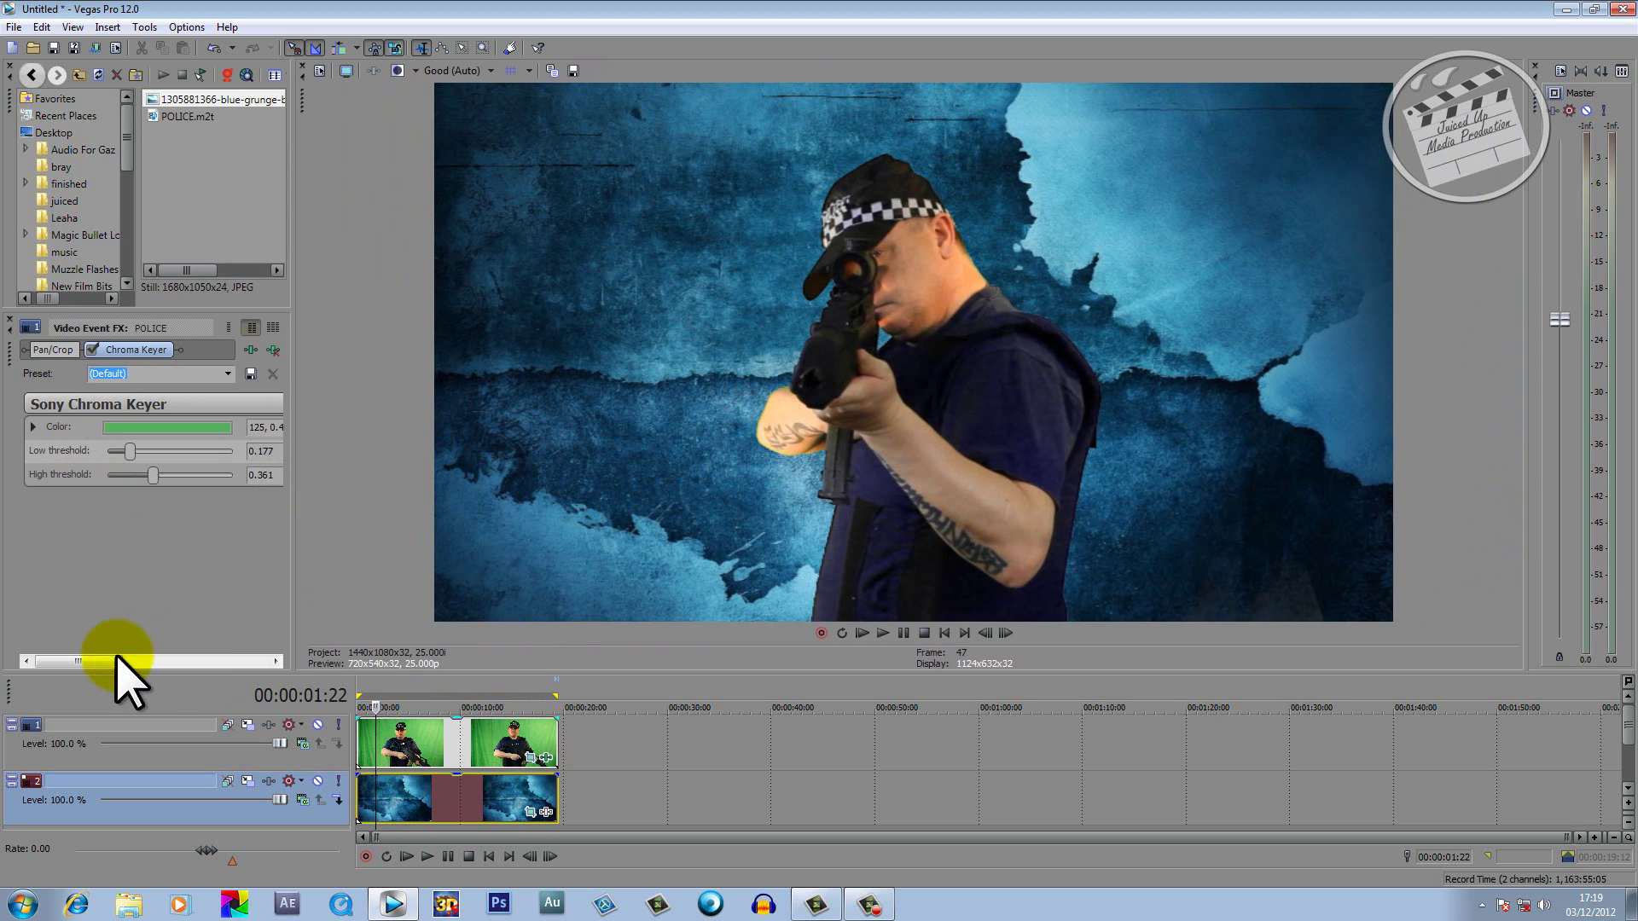
left_click_drag(110, 661, 204, 671)
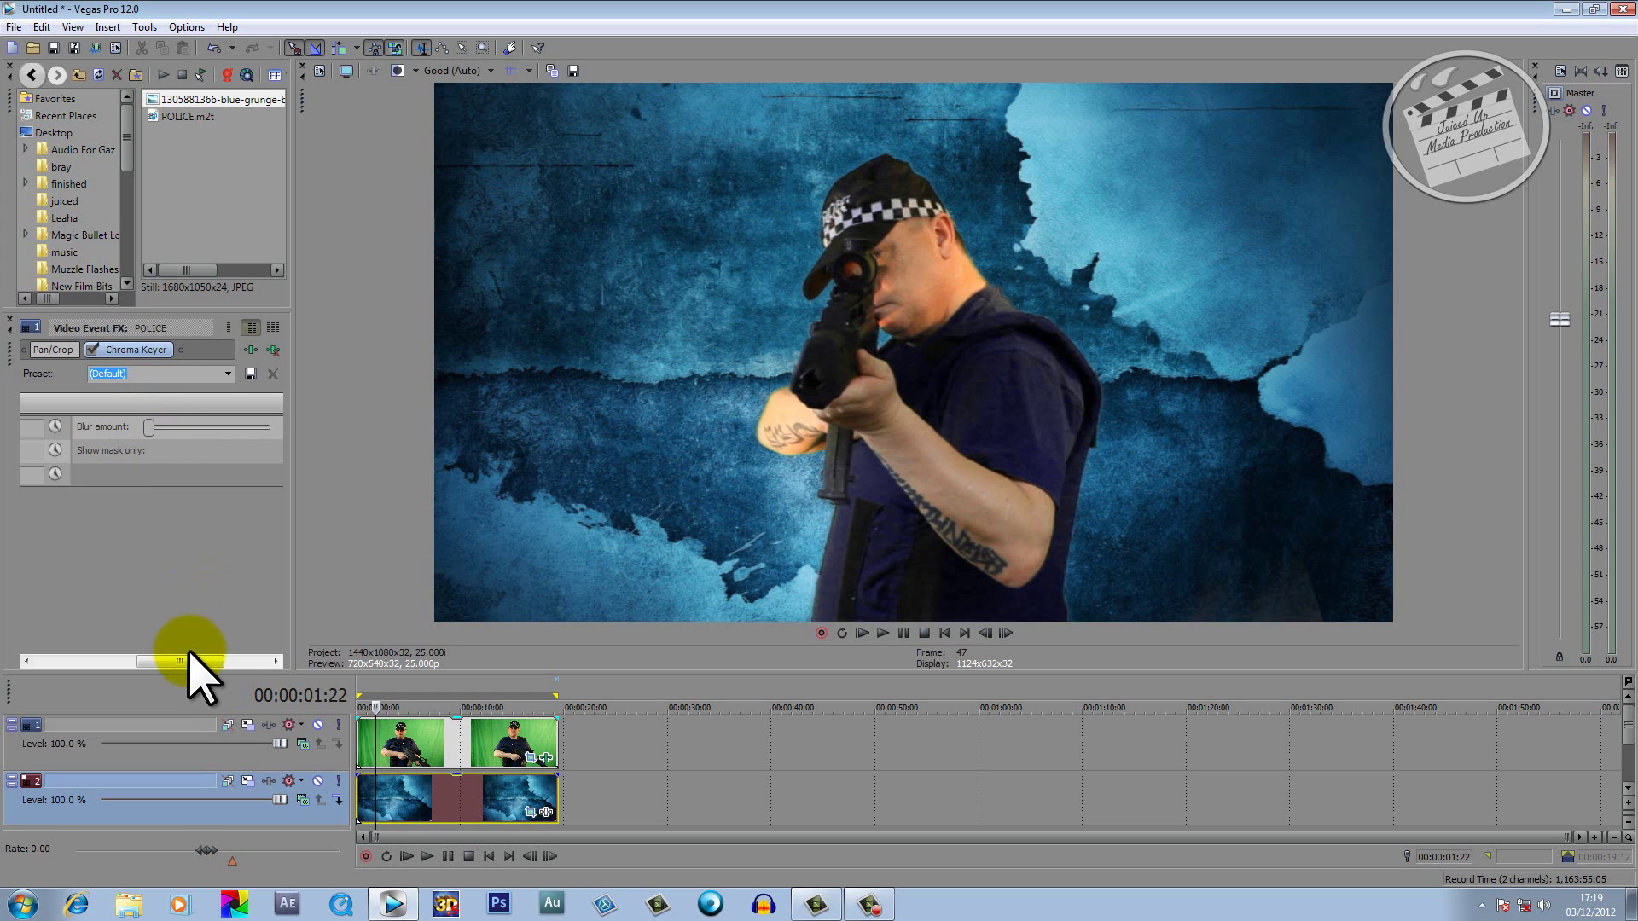
left_click_drag(208, 669, 226, 673)
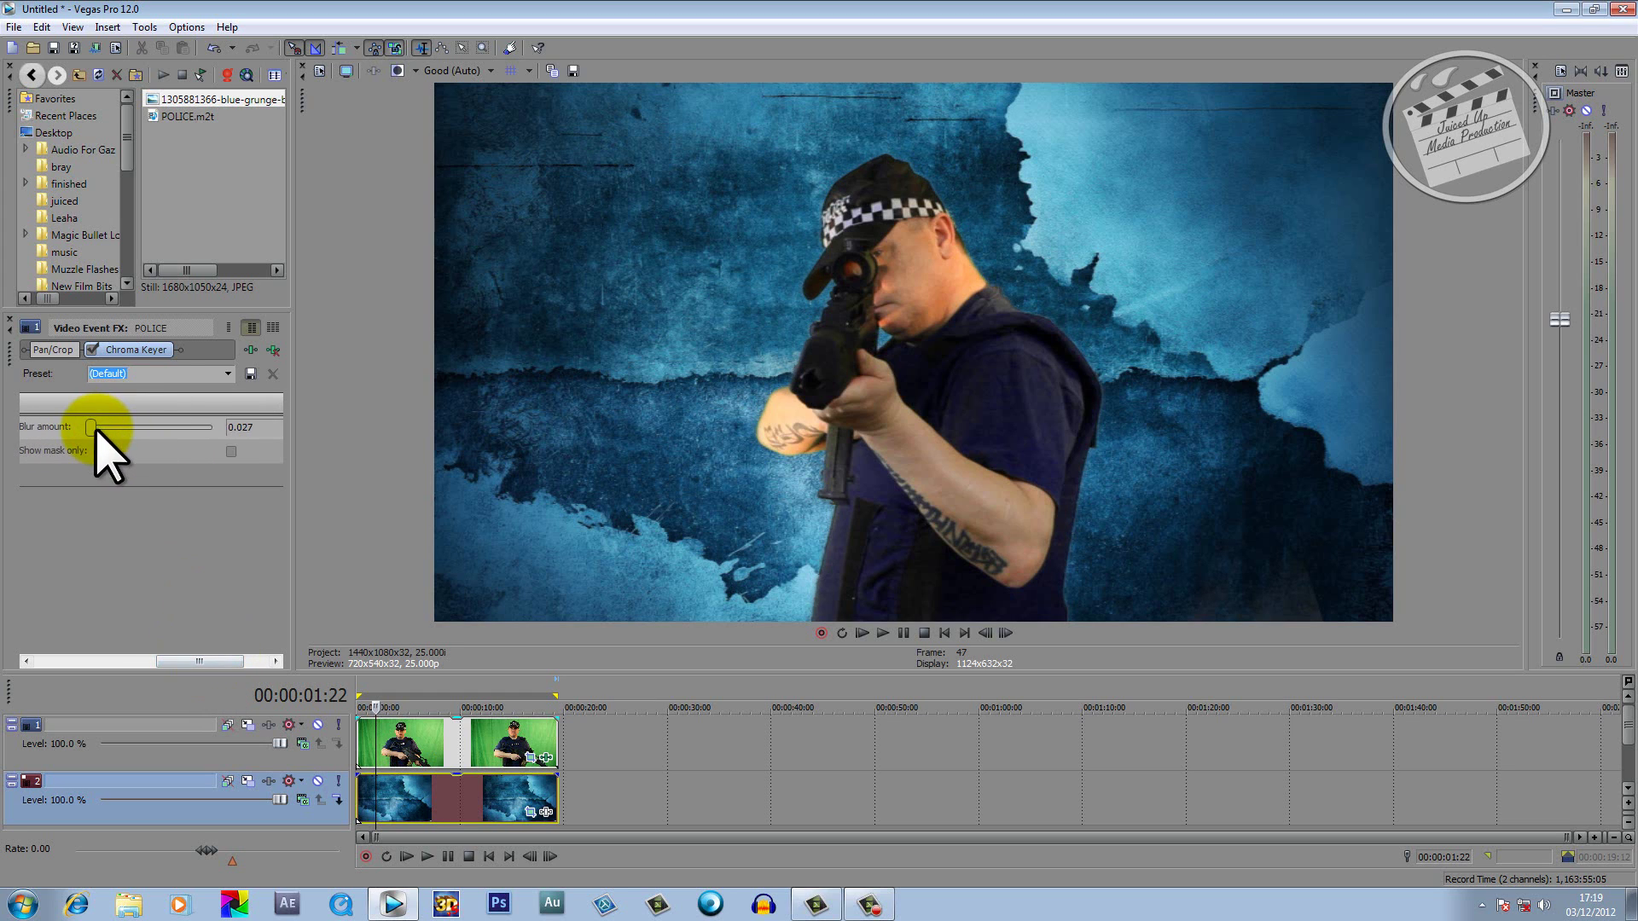
mouse_move(94, 428)
left_mouse_down()
mouse_move(285, 437)
mouse_move(94, 441)
left_mouse_up()
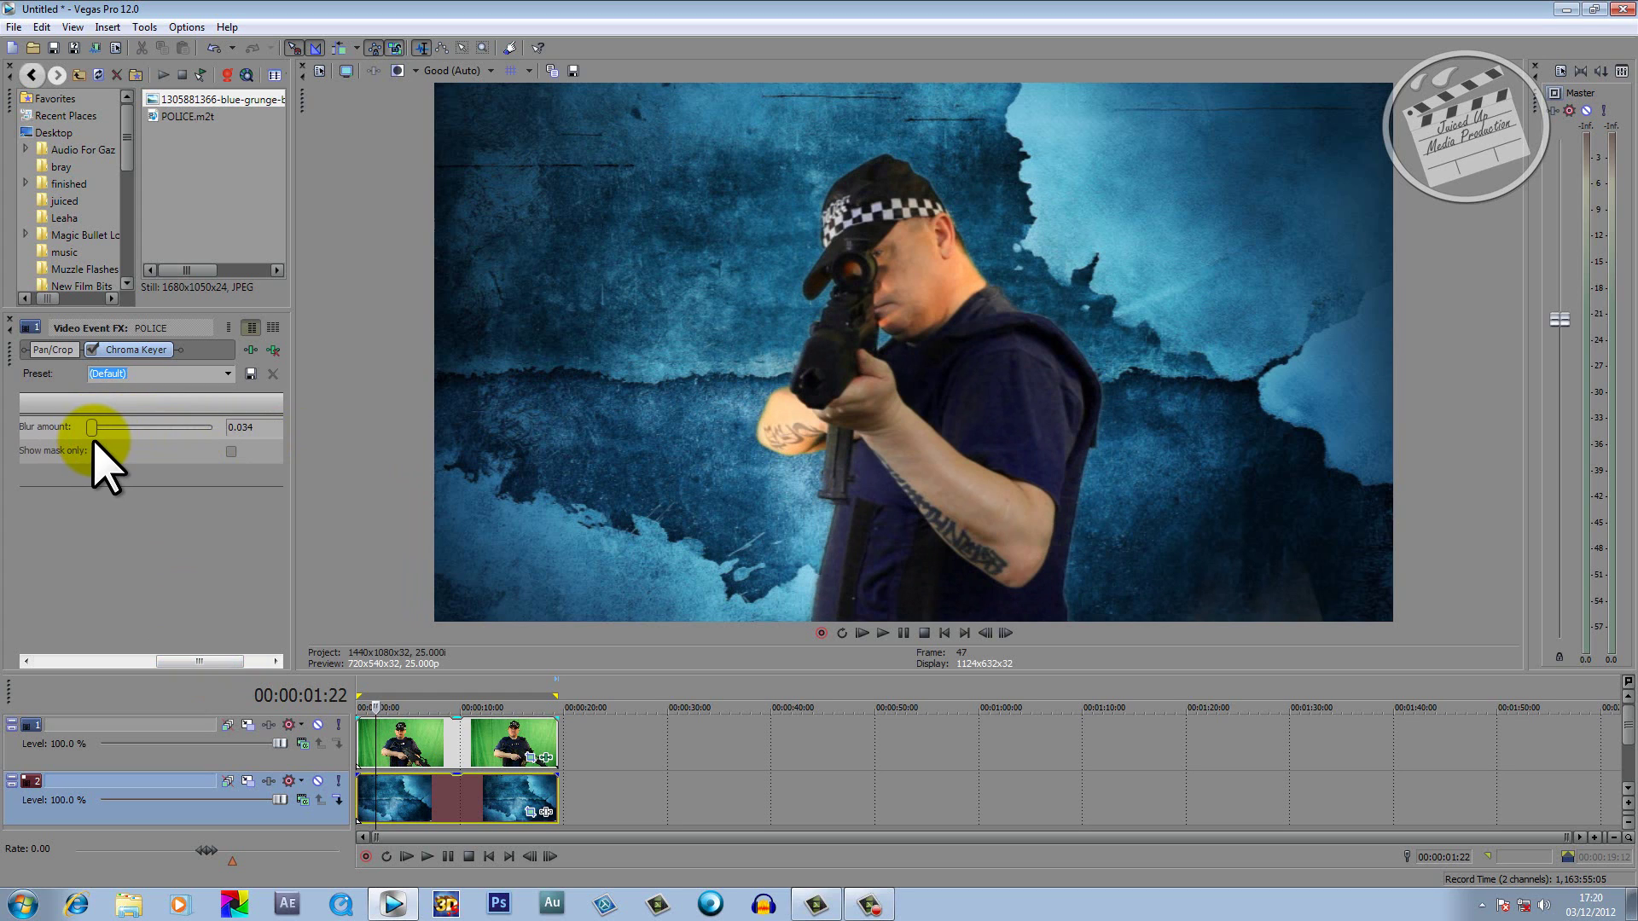
- Move the timeline cursor to 00:00:00:00 to review the keyed officer composite
left_click(356, 706)
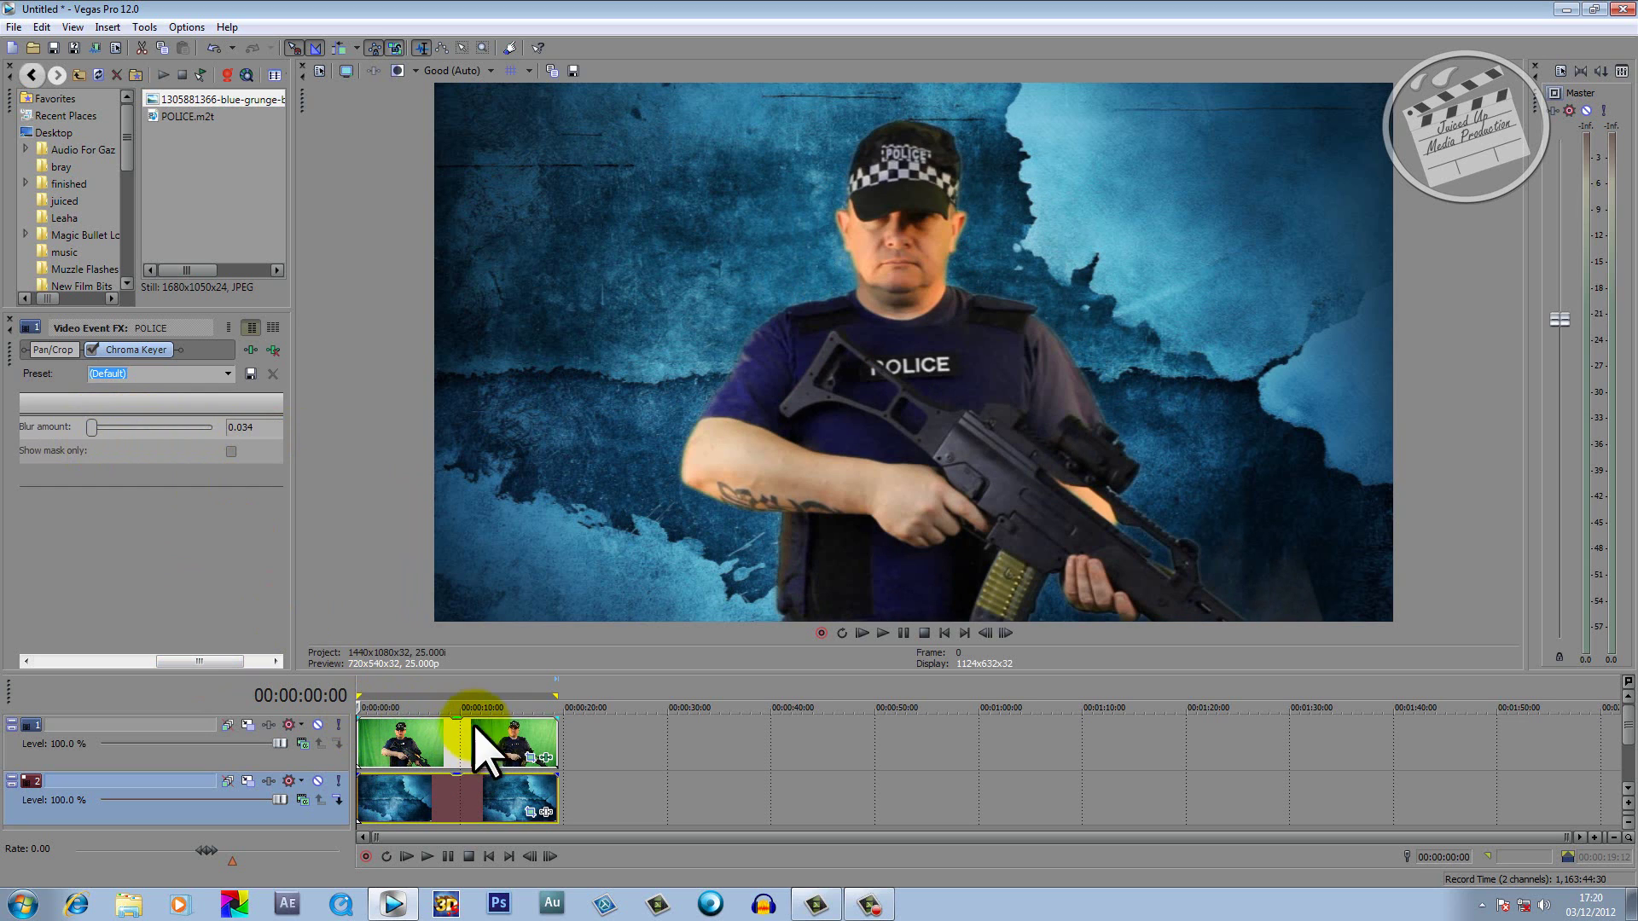